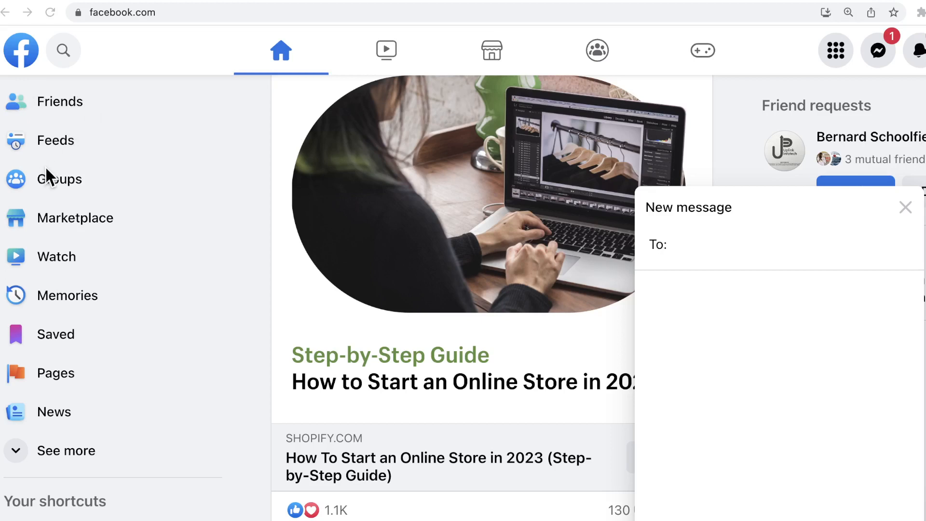
Examine the features listed in Facebook's navigation, including the additional ones such as Messenger and Play Games.
scroll(67, 198, down, 2)
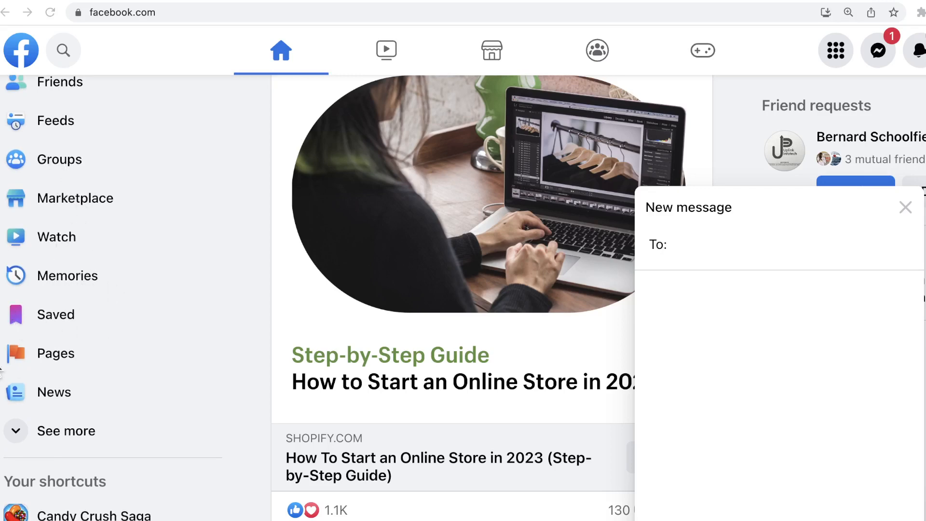
scroll(97, 363, down, 1)
scroll(97, 363, down, 1)
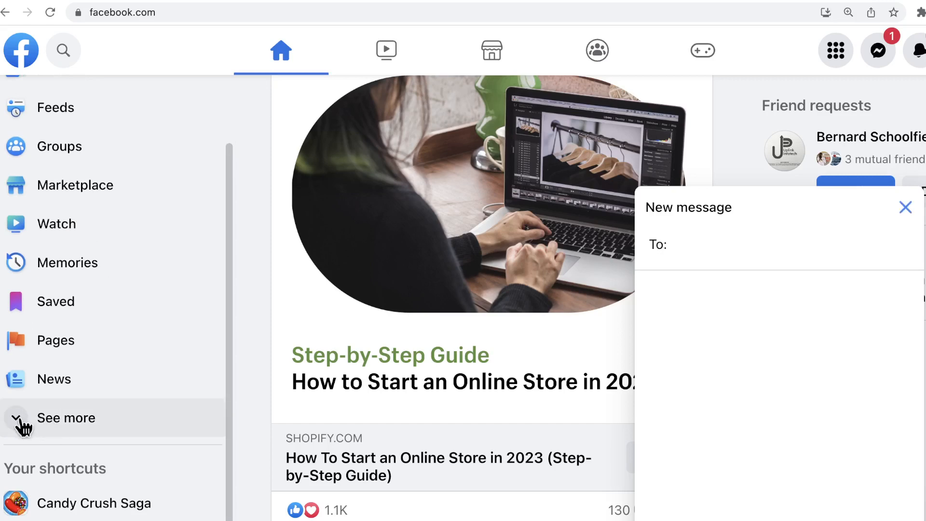
click(53, 416)
scroll(91, 387, down, 5)
scroll(91, 389, down, 12)
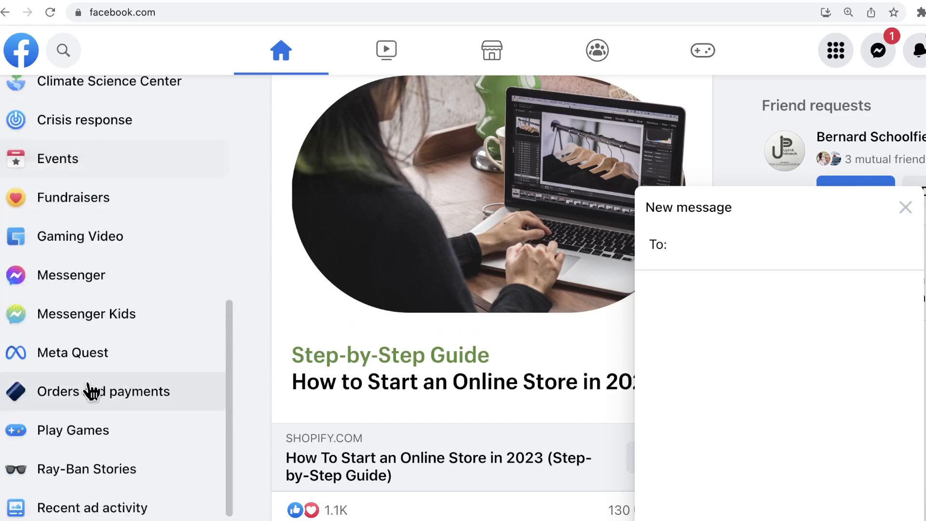
scroll(90, 387, up, 7)
scroll(89, 384, down, 6)
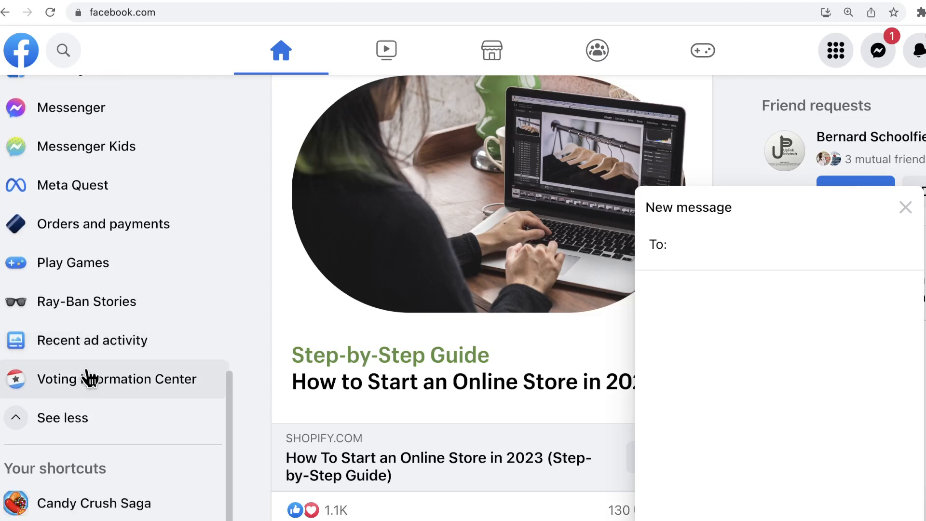
scroll(77, 233, up, 2)
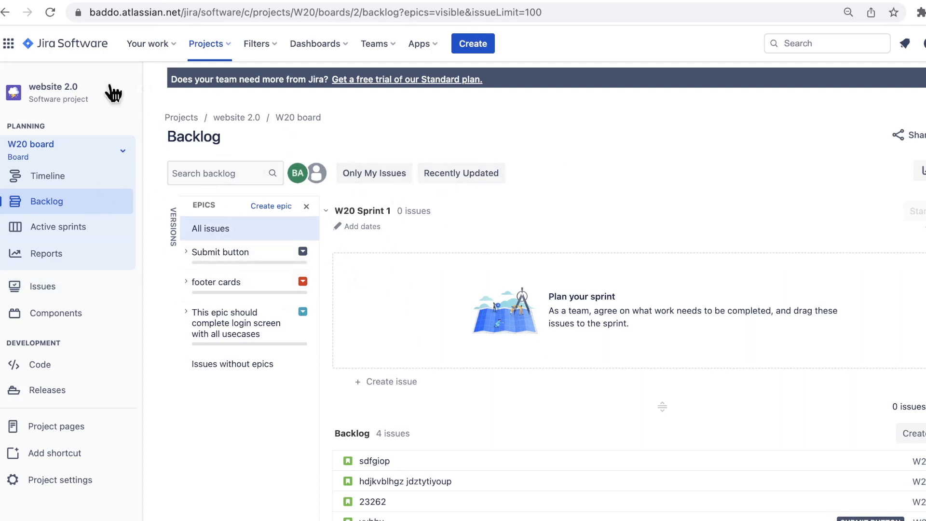
Switch to Jira and start a new software project with the Scrum template and the company-managed type.
click(43, 231)
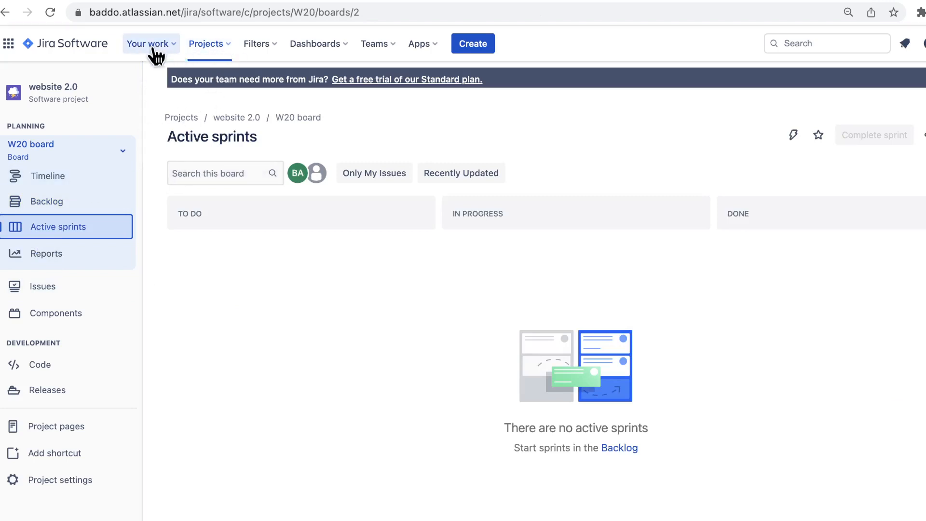
click(215, 48)
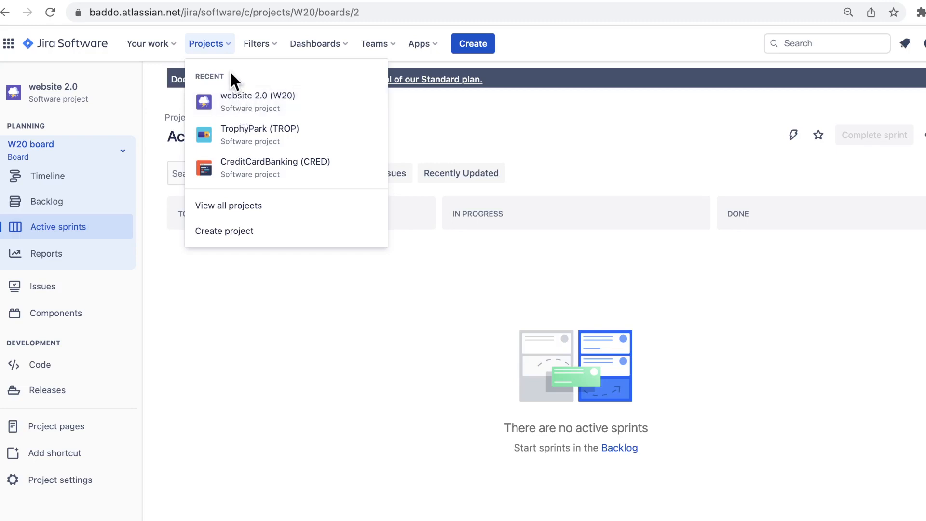
click(228, 52)
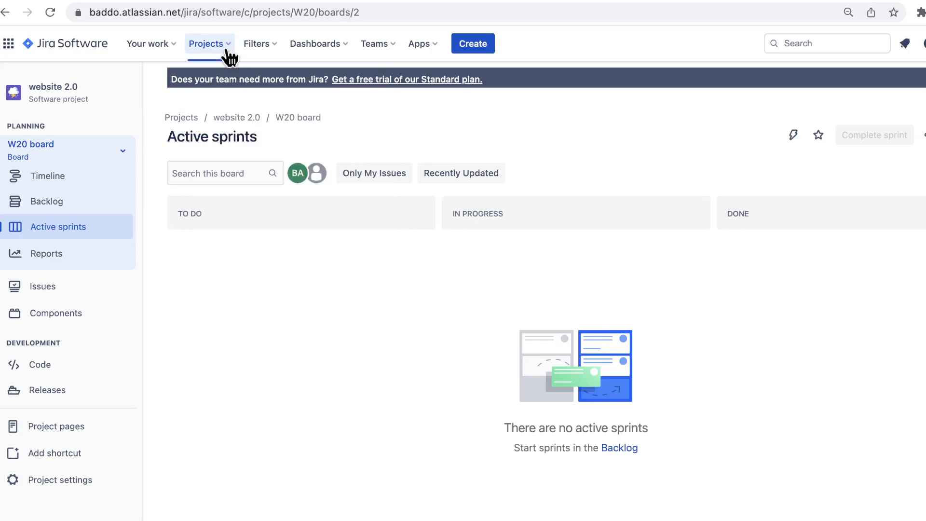
click(228, 52)
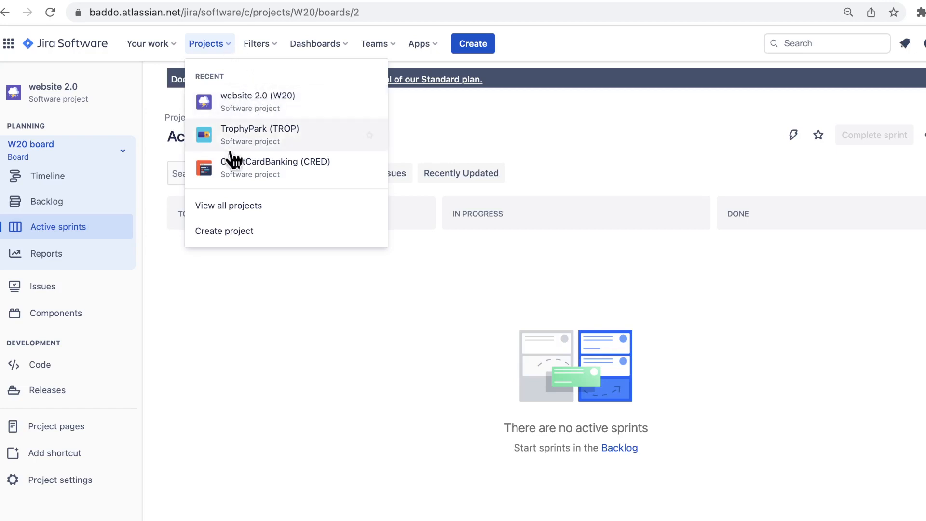
click(246, 238)
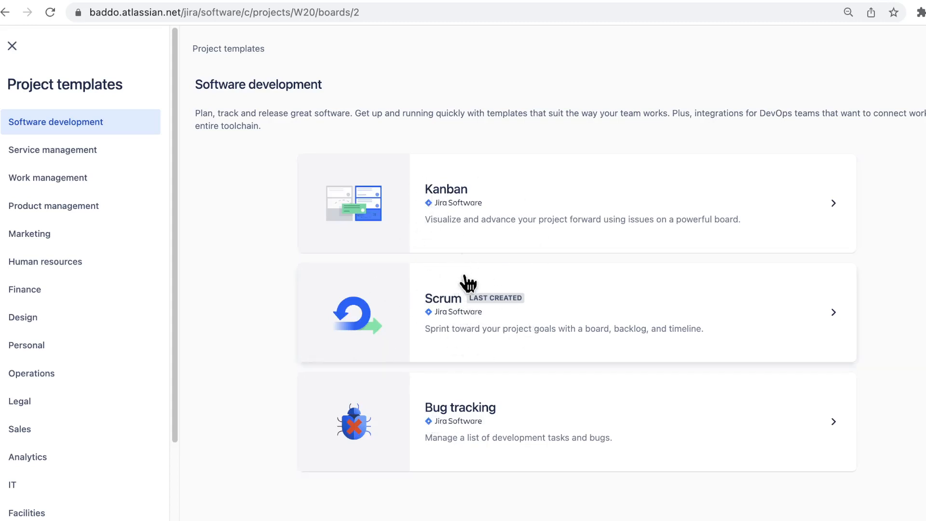
click(460, 303)
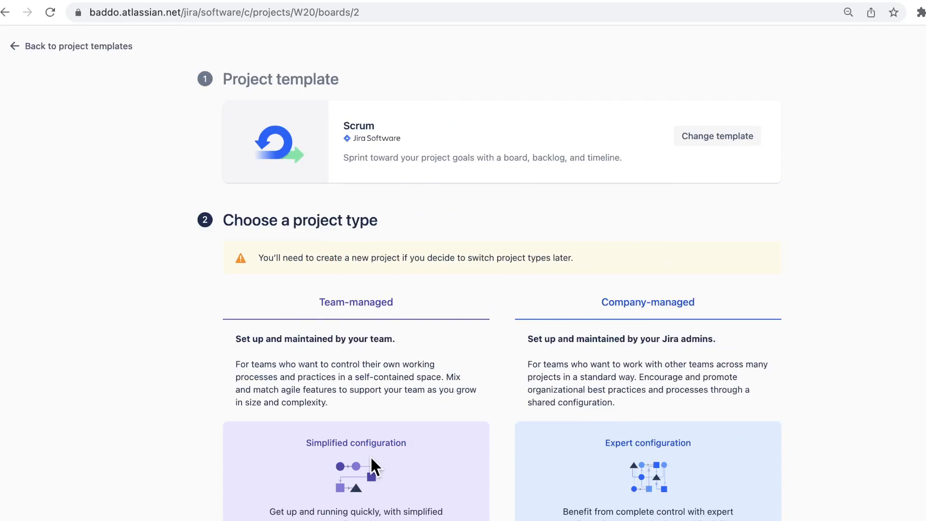
scroll(379, 465, down, 10)
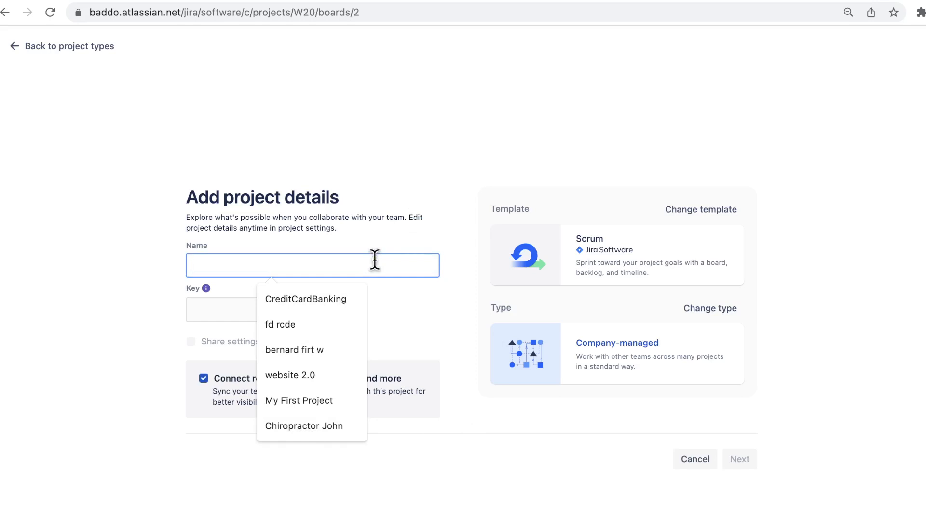
Name the new project Facebook, create it and skip connecting other tools.
text(Fa)
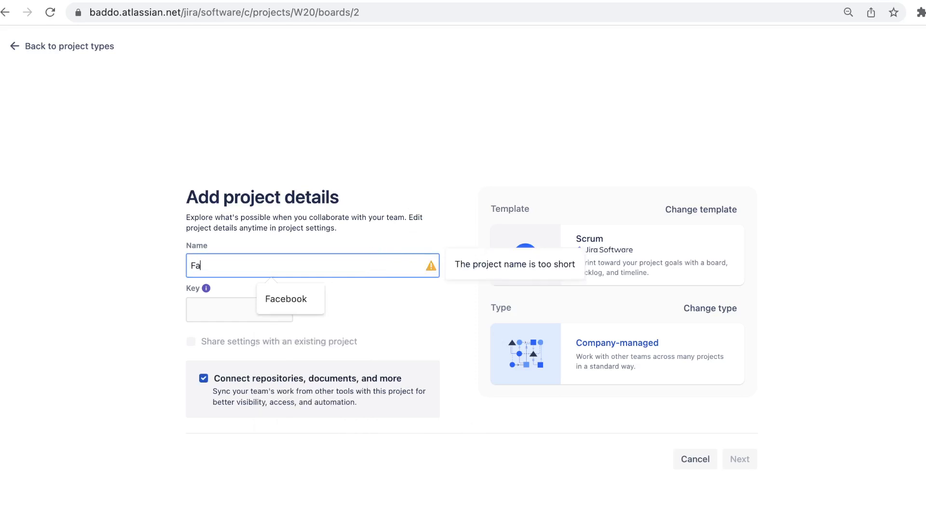
key(Down)
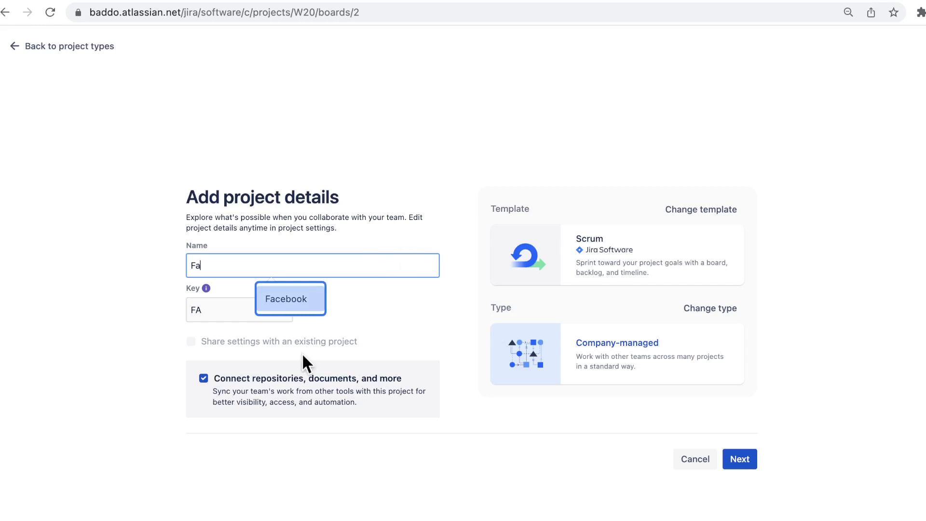
click(293, 299)
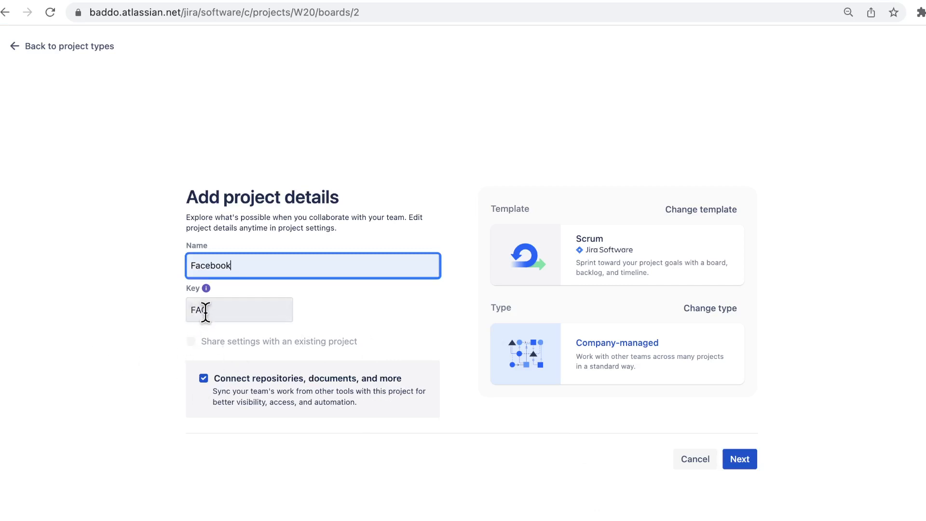
click(739, 462)
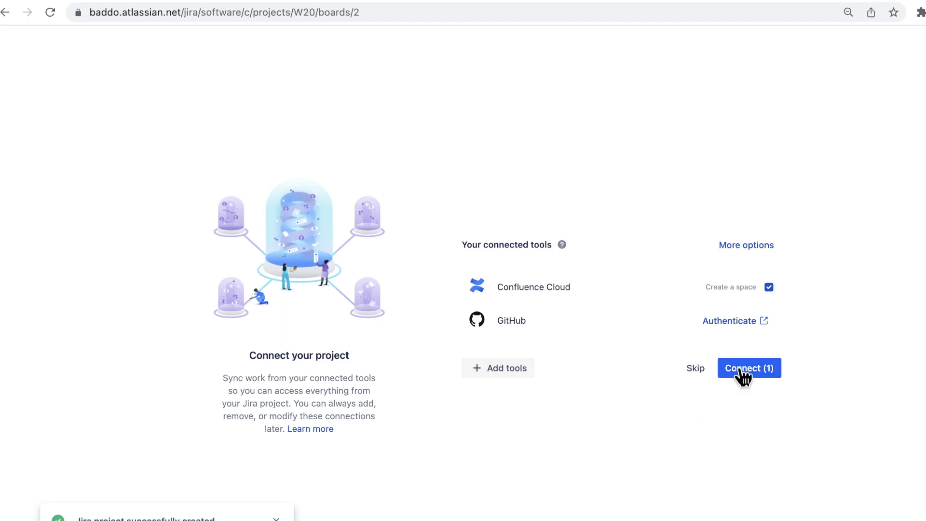
click(695, 370)
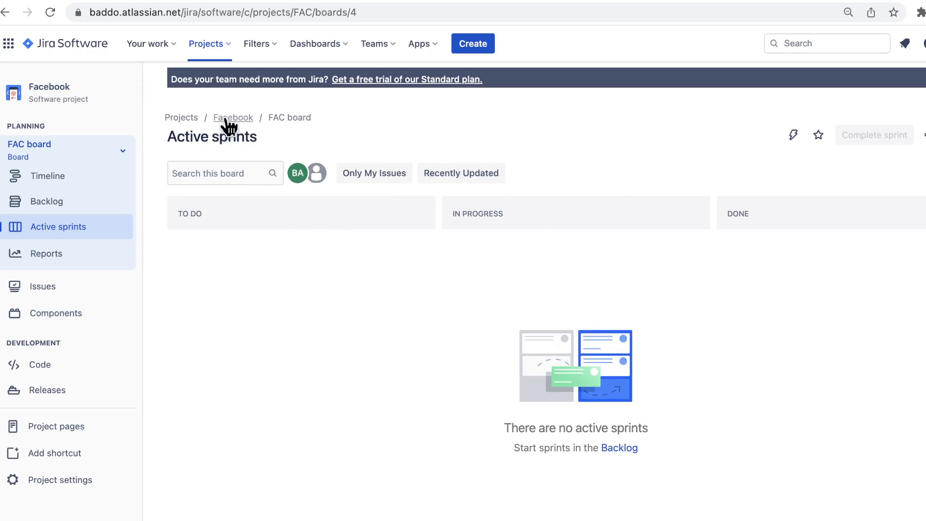
Look at the TrophyPark project's board and return to the Facebook project.
click(223, 47)
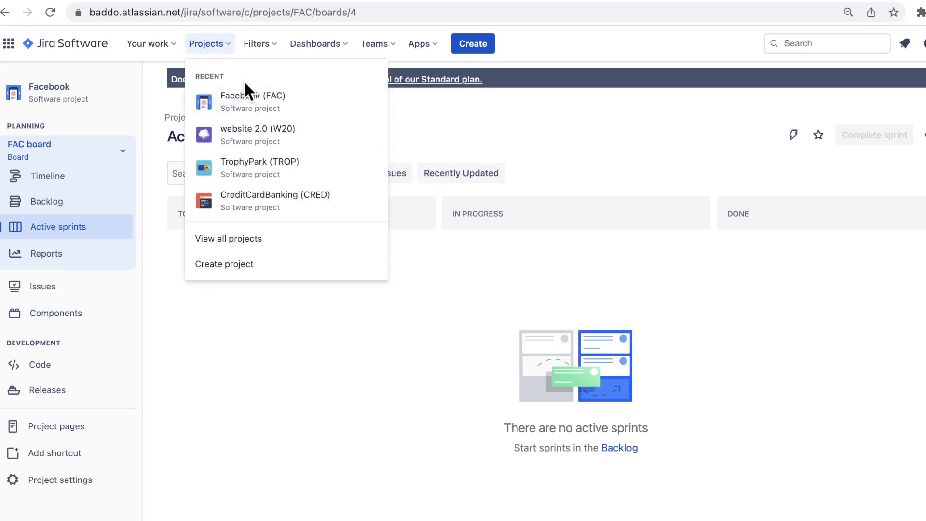
click(261, 173)
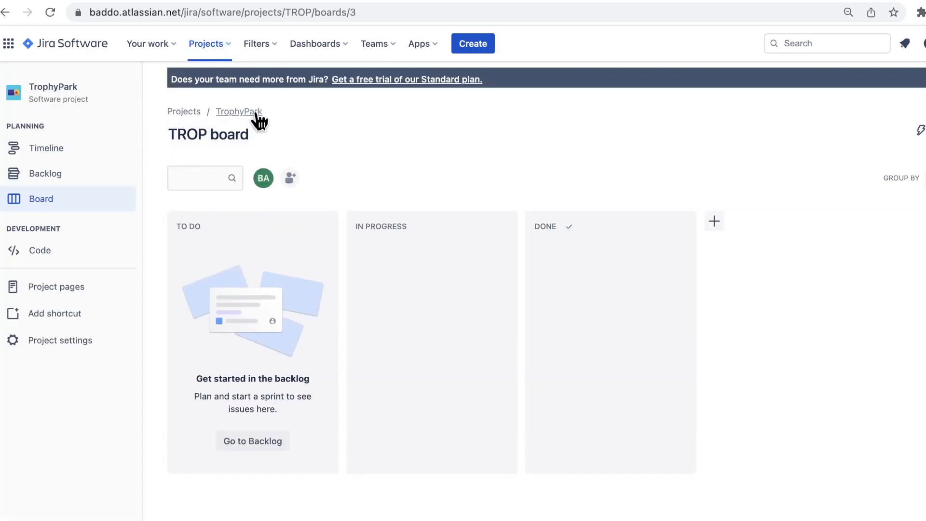
click(232, 46)
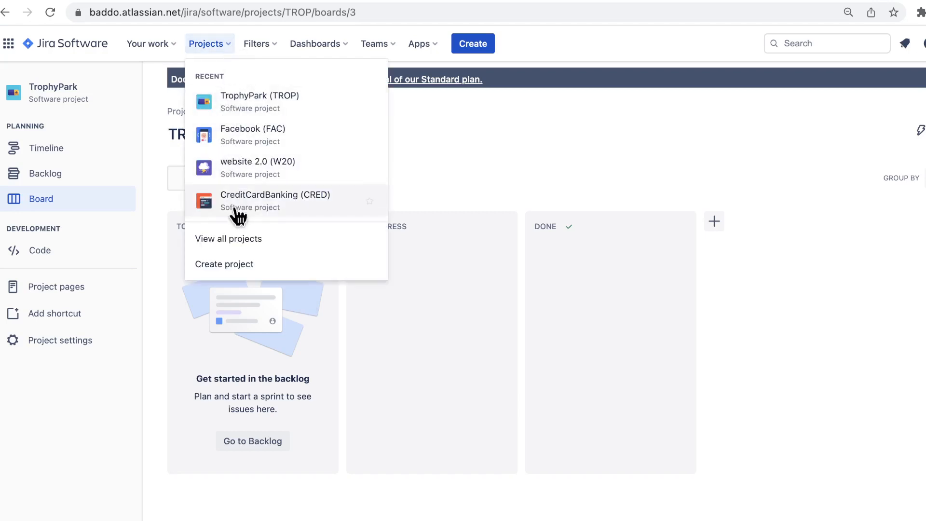
click(267, 137)
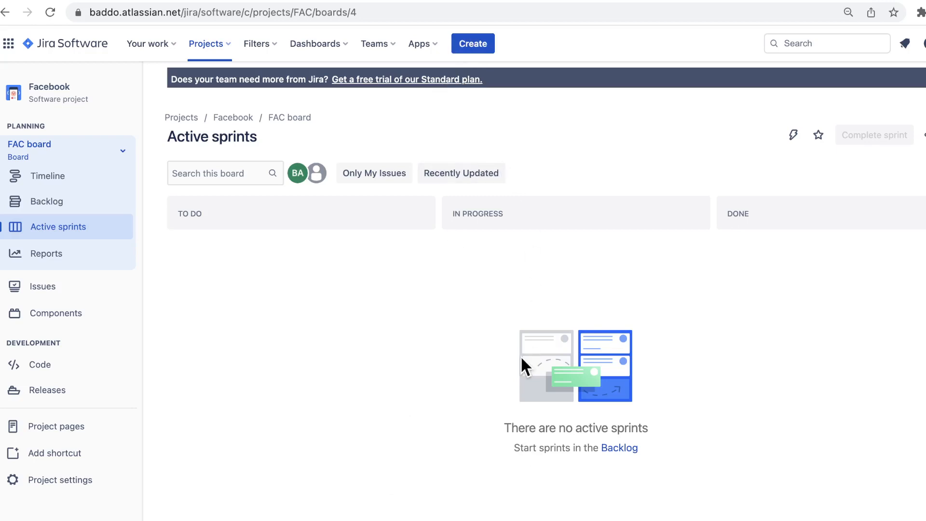
Enlarge the page and view the Facebook project's backlog and its active sprints board.
key(super+equal)
key(super+equal)
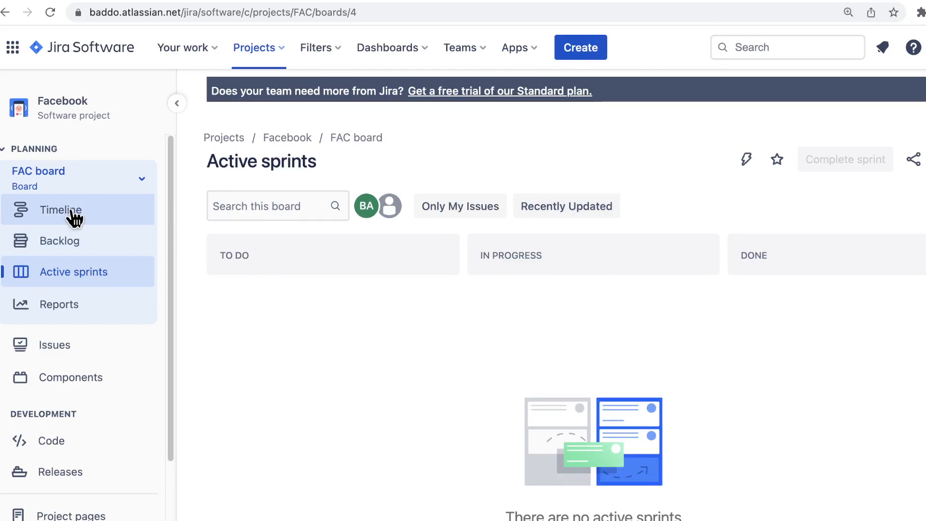
click(71, 245)
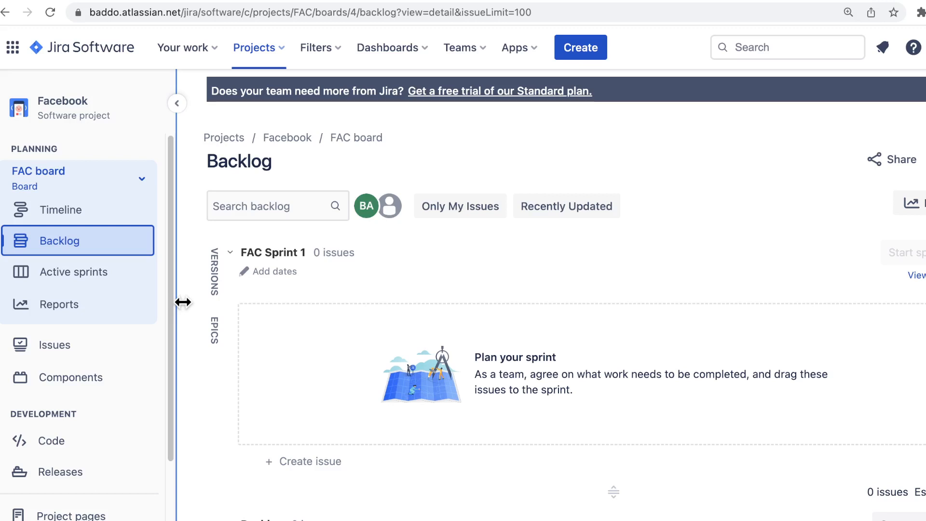
click(77, 283)
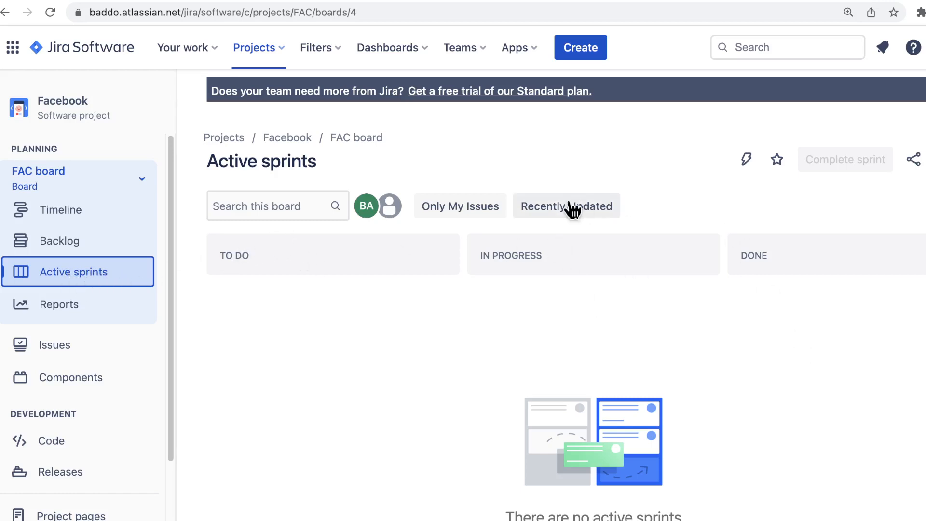
click(376, 339)
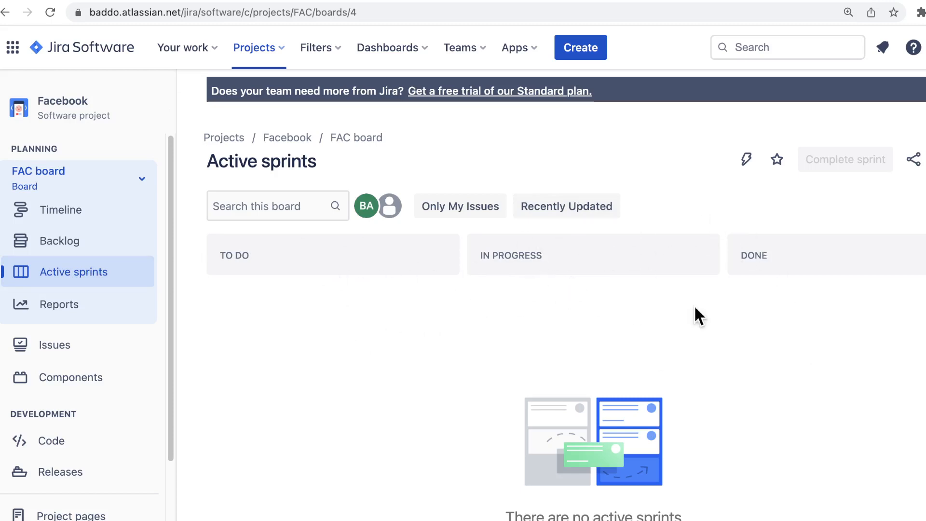
Show the epics in the Facebook project's backlog and create an epic with the summary Messenger.
click(25, 246)
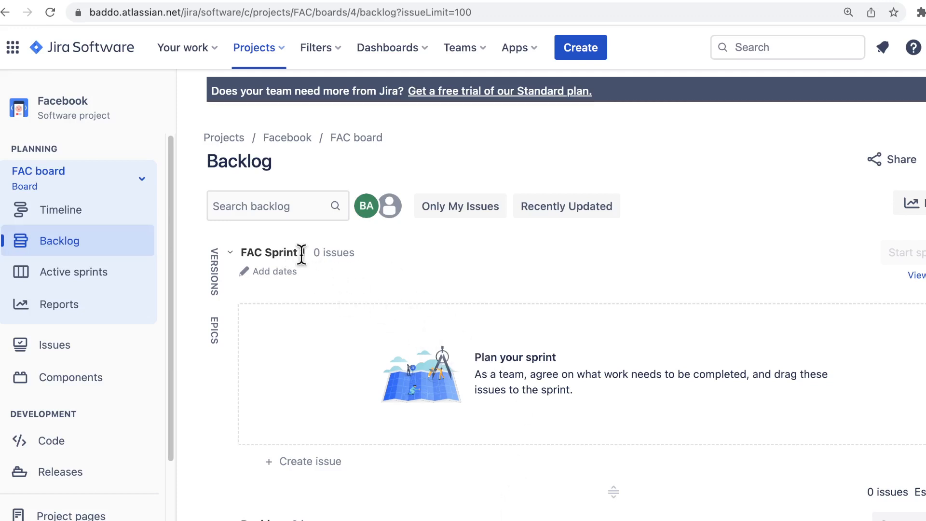
click(215, 332)
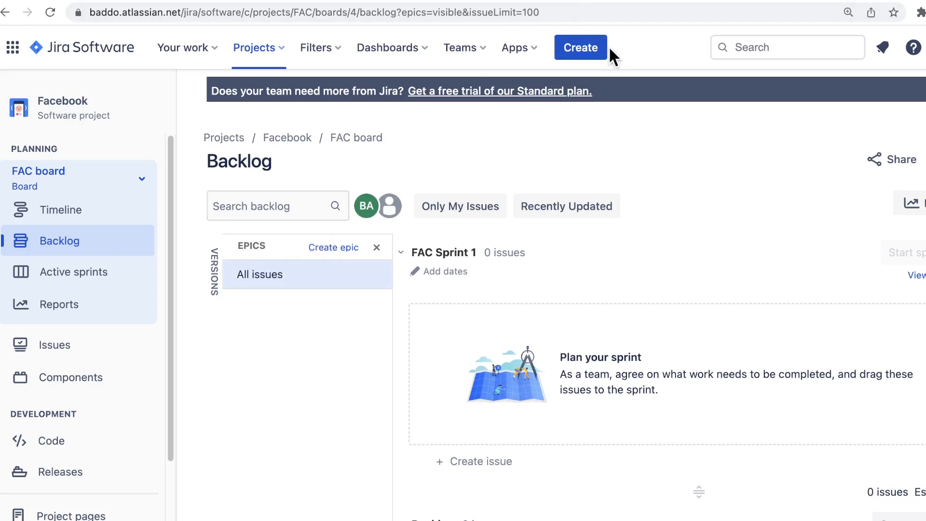
click(327, 256)
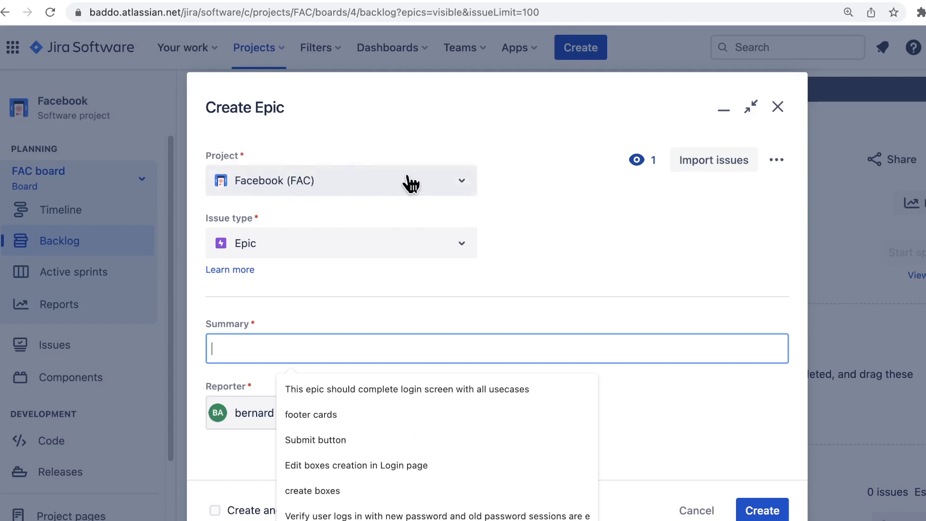
click(467, 187)
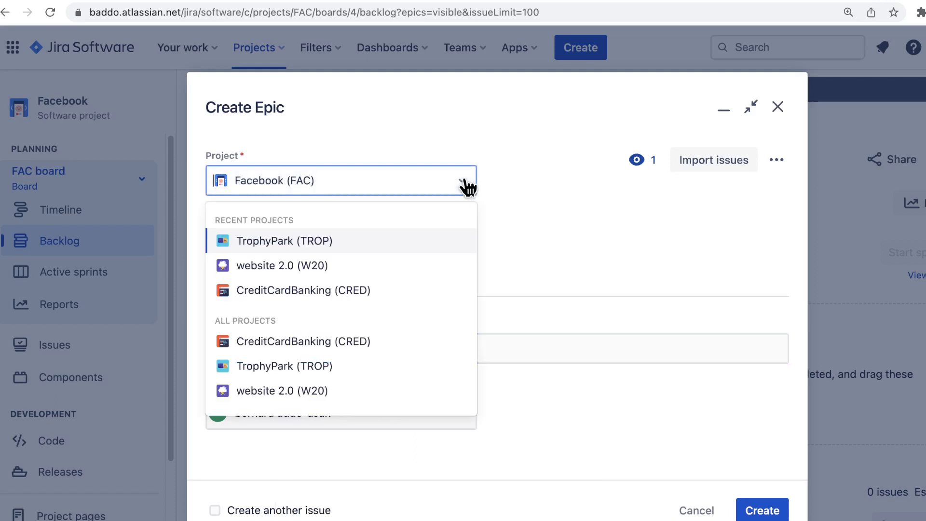
click(467, 187)
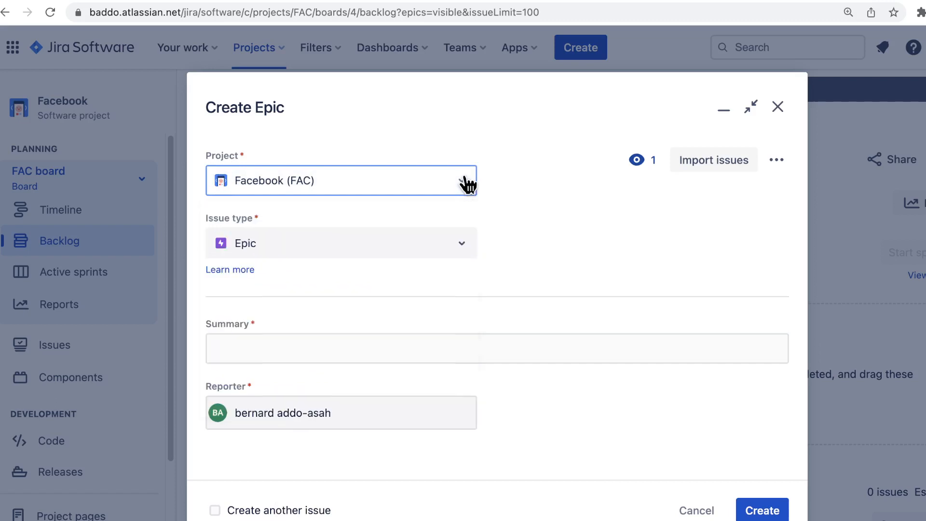
click(462, 249)
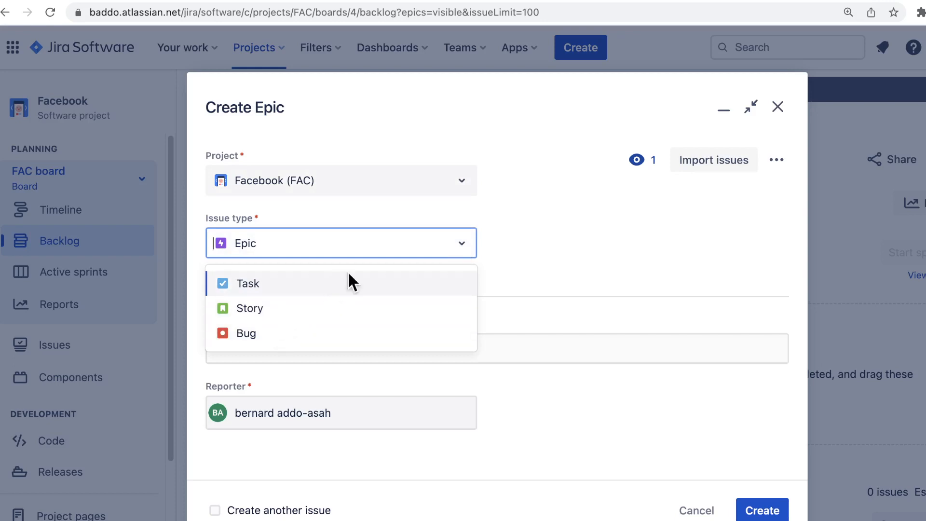
click(401, 255)
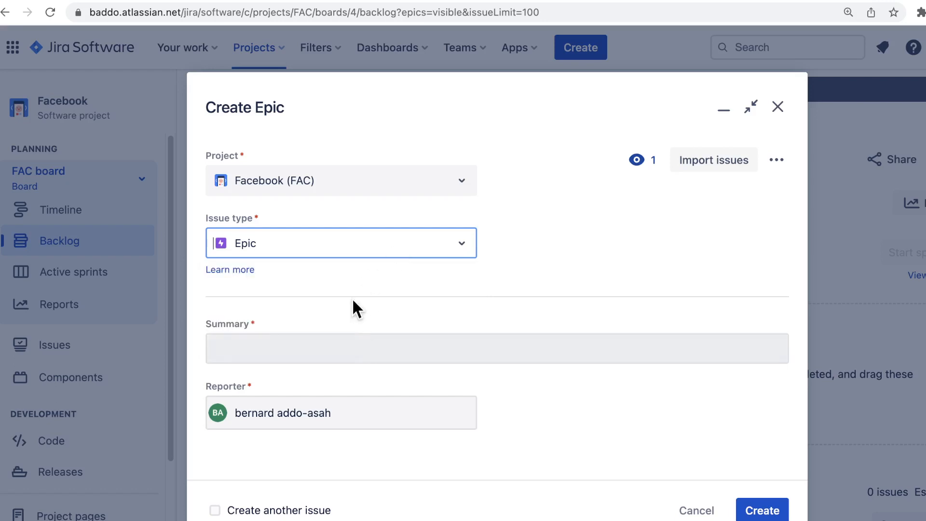
click(365, 351)
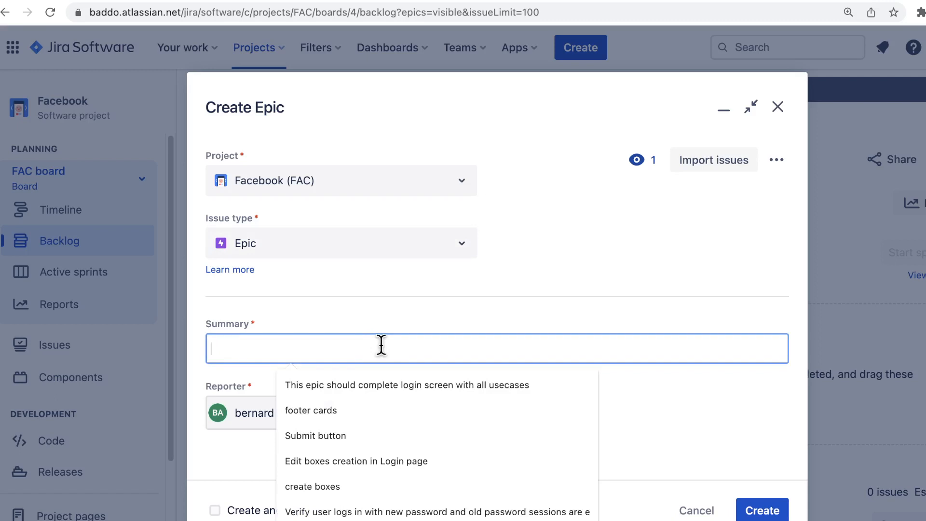
text(Messenger)
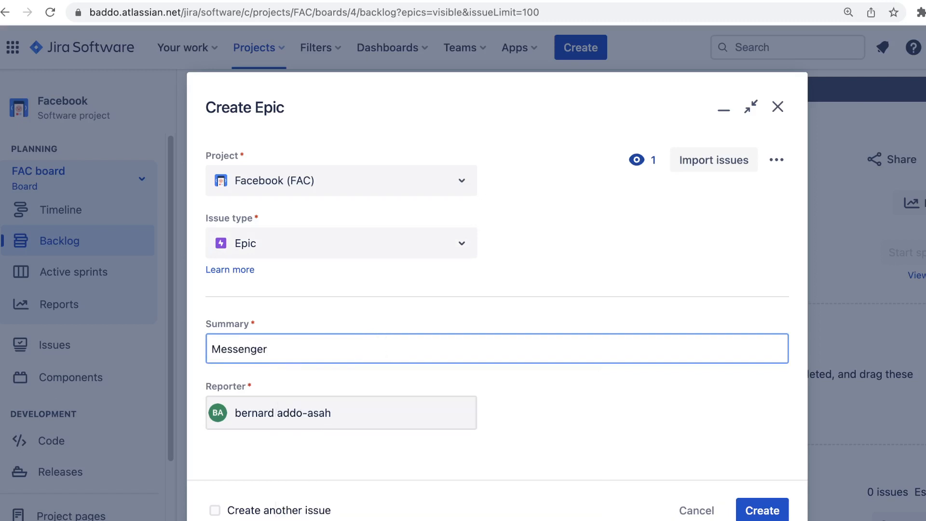
click(759, 511)
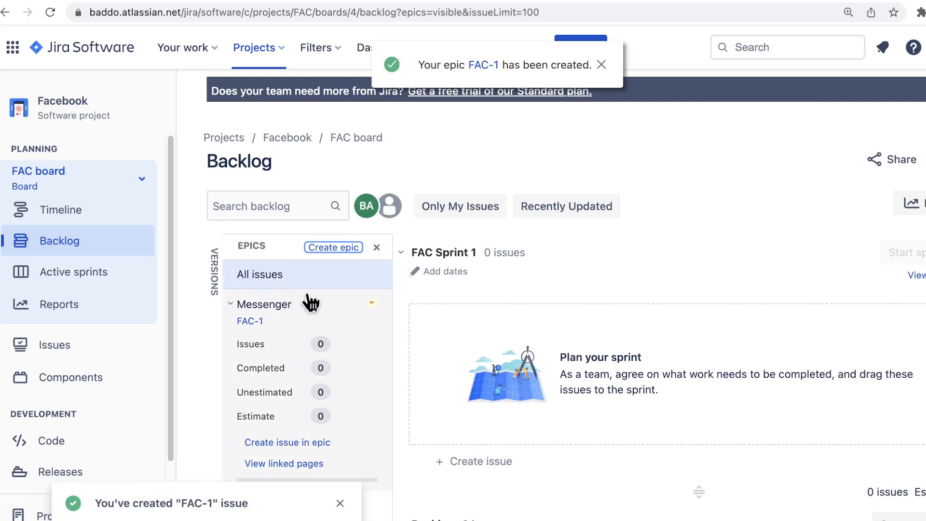
Collapse the Messenger epic's details, create an epic with the summary Groups and collapse its details as well.
click(230, 307)
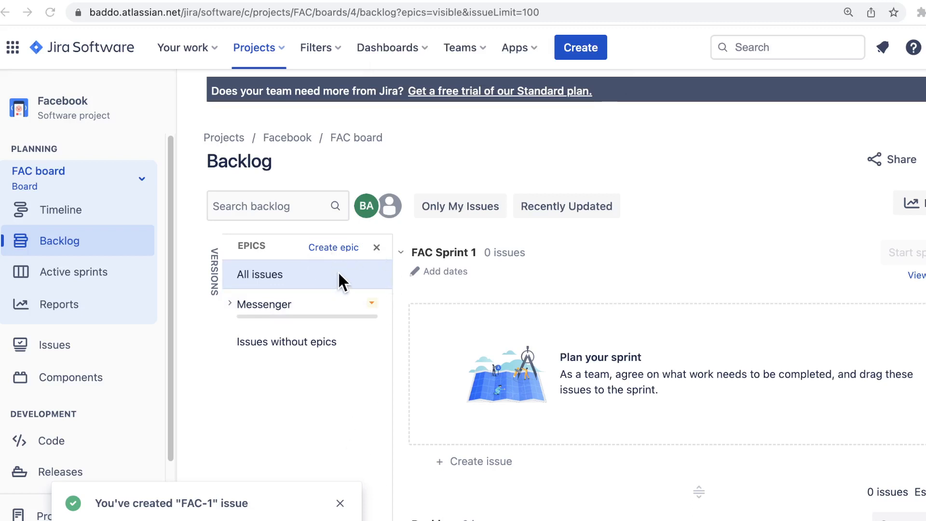
click(340, 251)
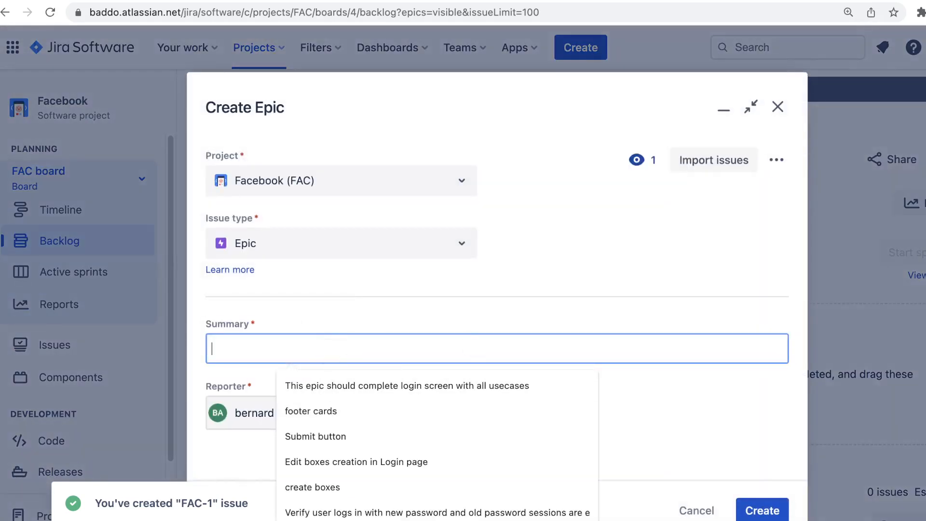
key(super+Tab)
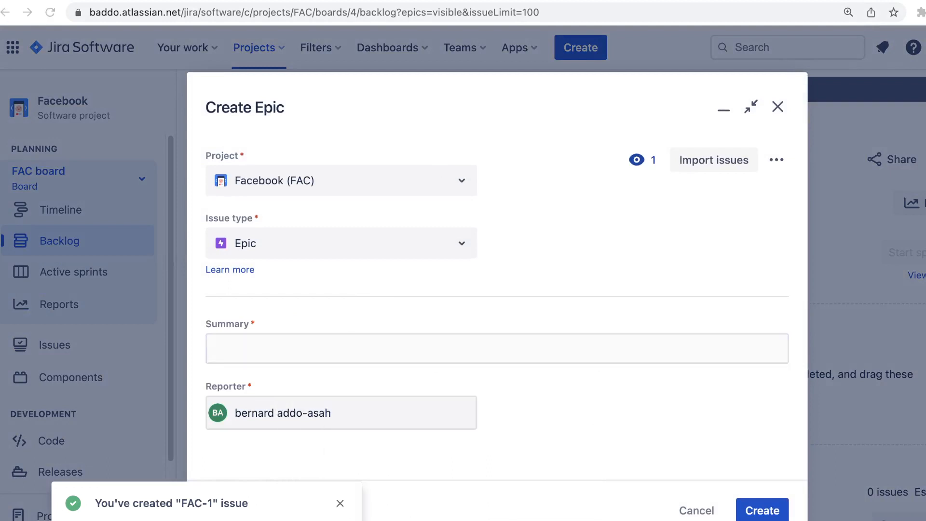
click(382, 351)
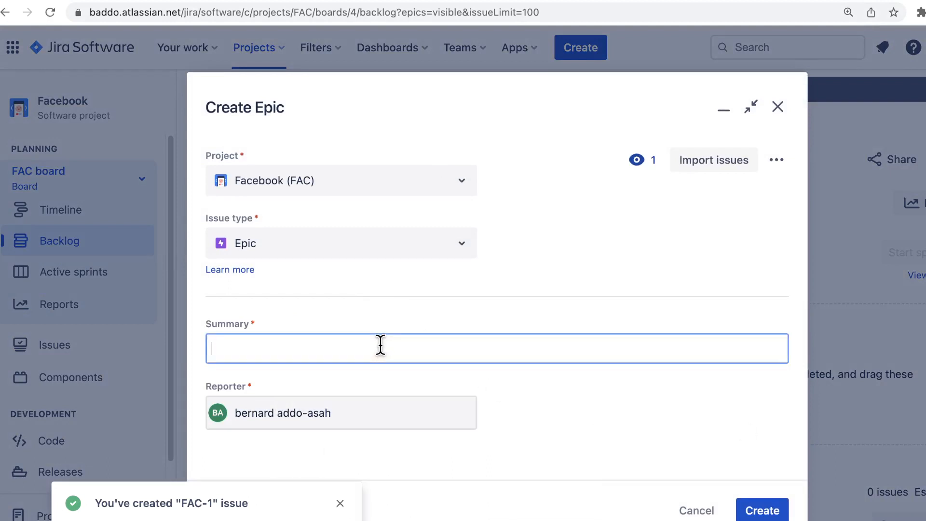
text(Groups)
click(762, 511)
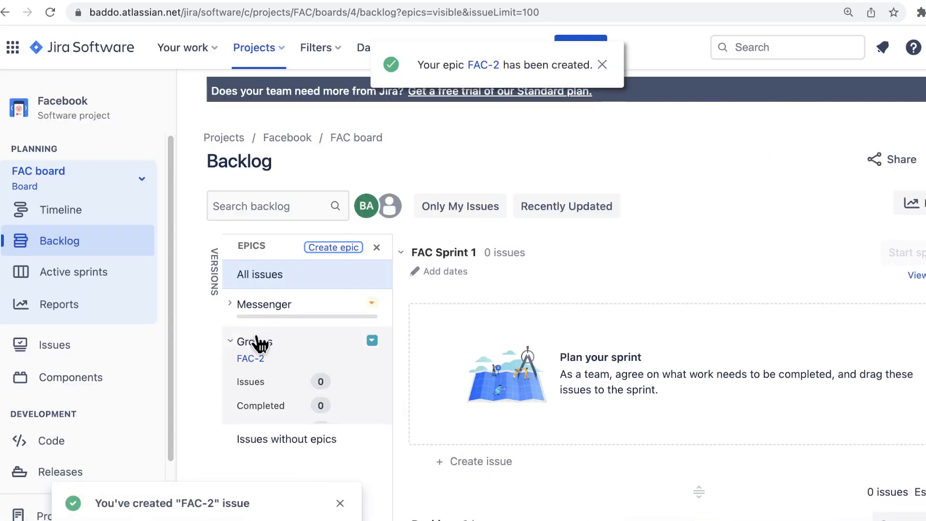
click(233, 344)
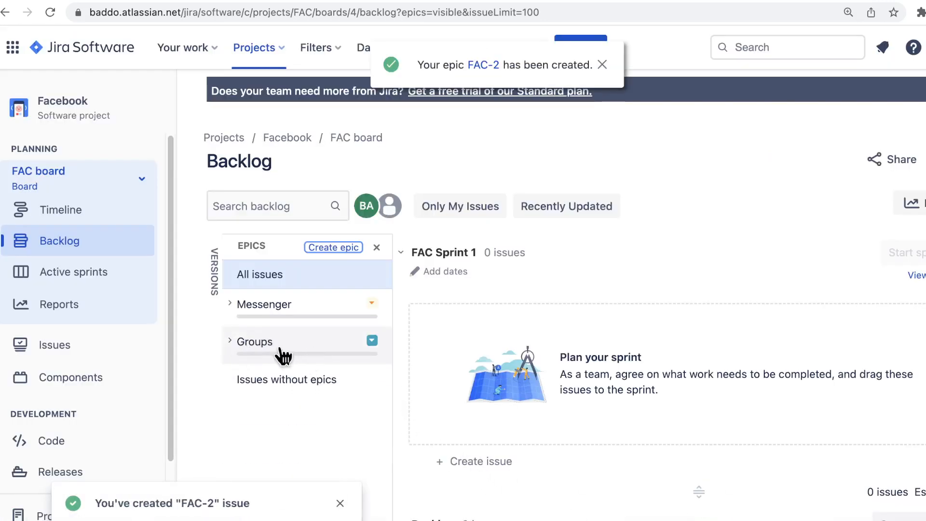
Create another epic in the Facebook project with the summary Marketplace.
click(341, 250)
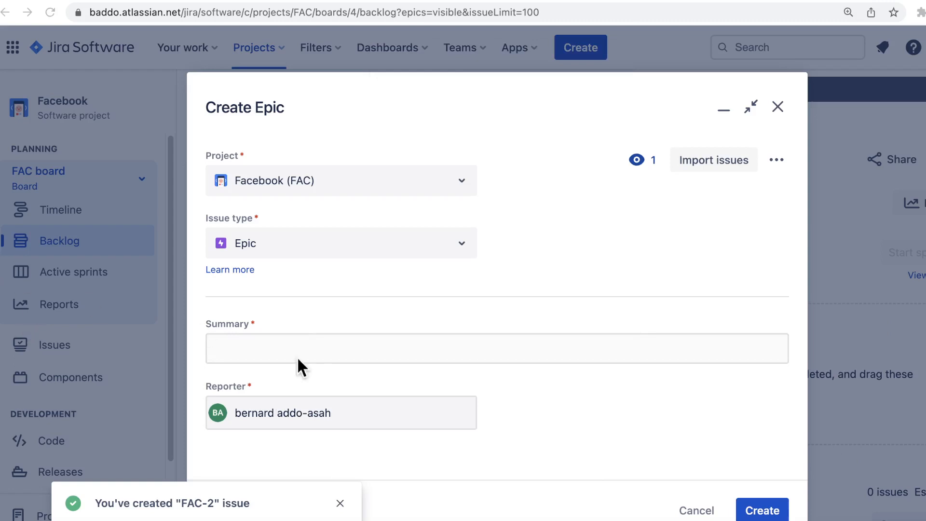
click(317, 357)
text(Marketplace)
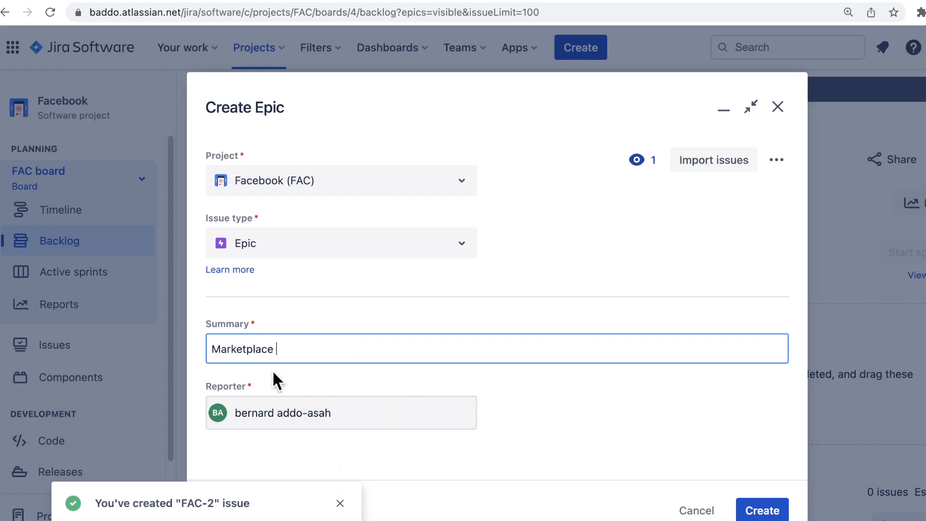
click(754, 512)
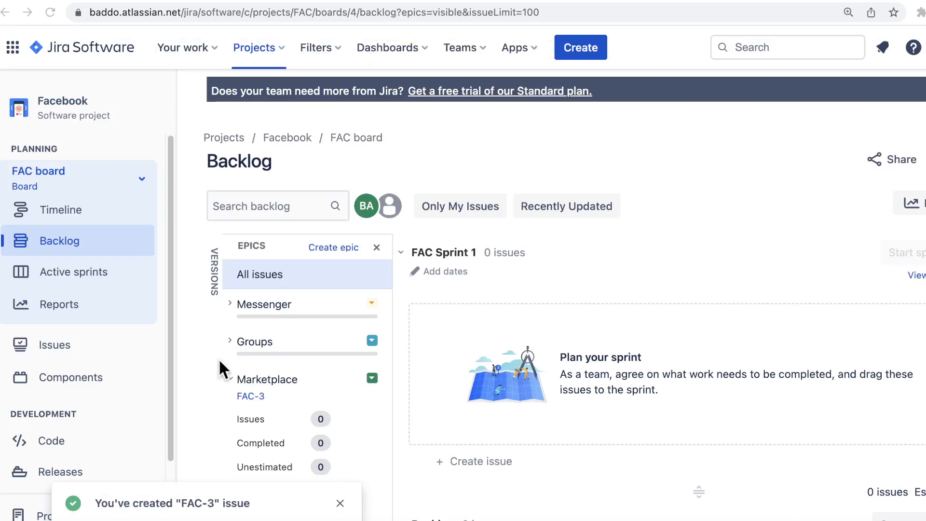
Create an epic with the summary Privacy Settings and collapse the expanded details of the listed epics.
click(330, 256)
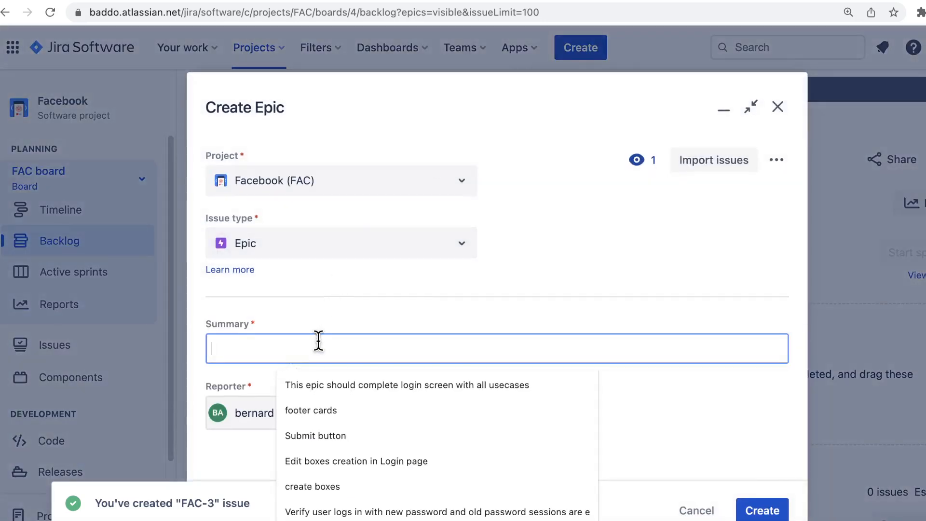
text(Privacy Settings)
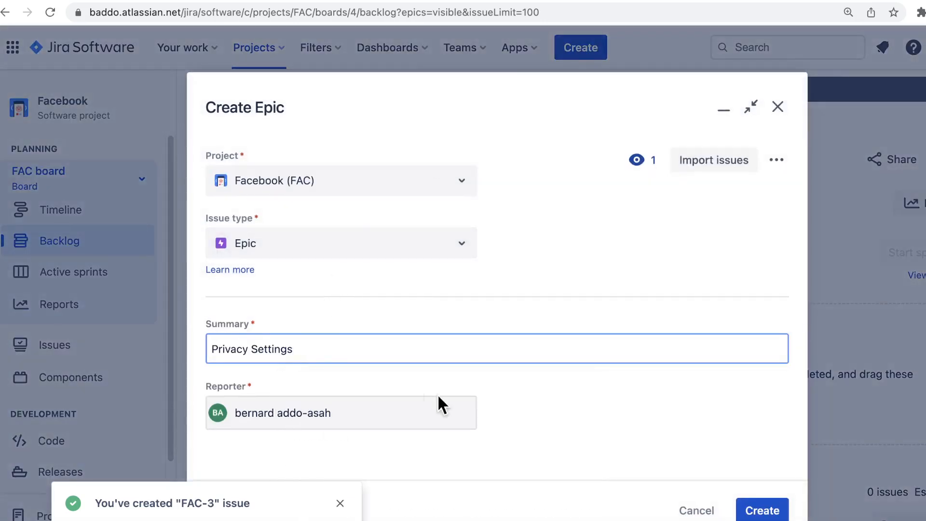
click(751, 507)
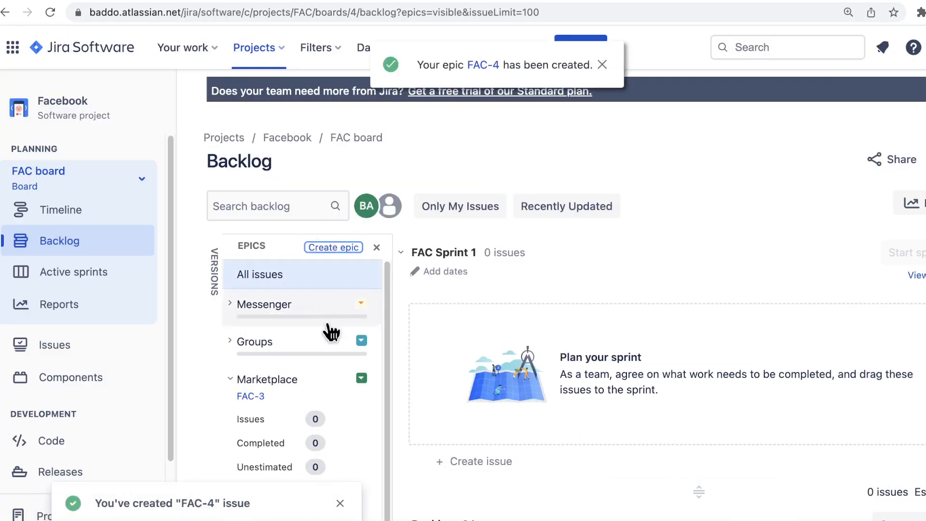
click(231, 343)
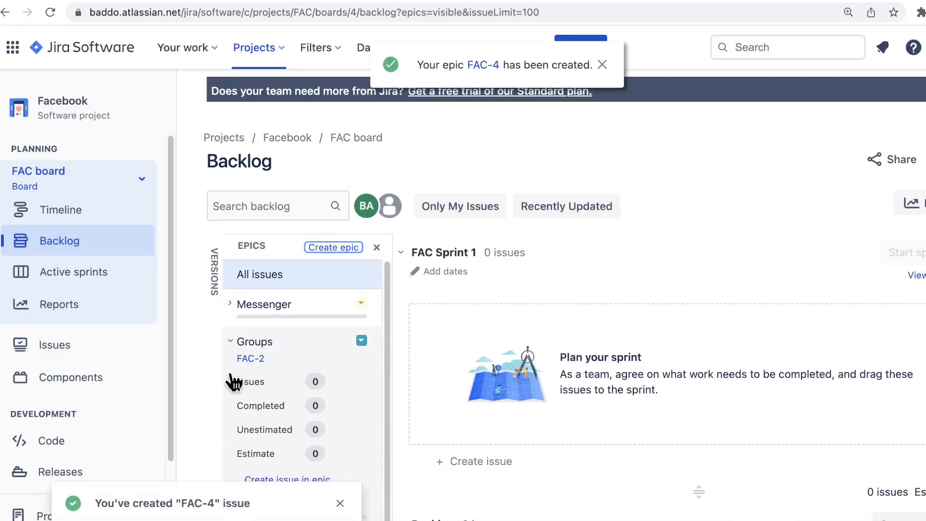
click(234, 345)
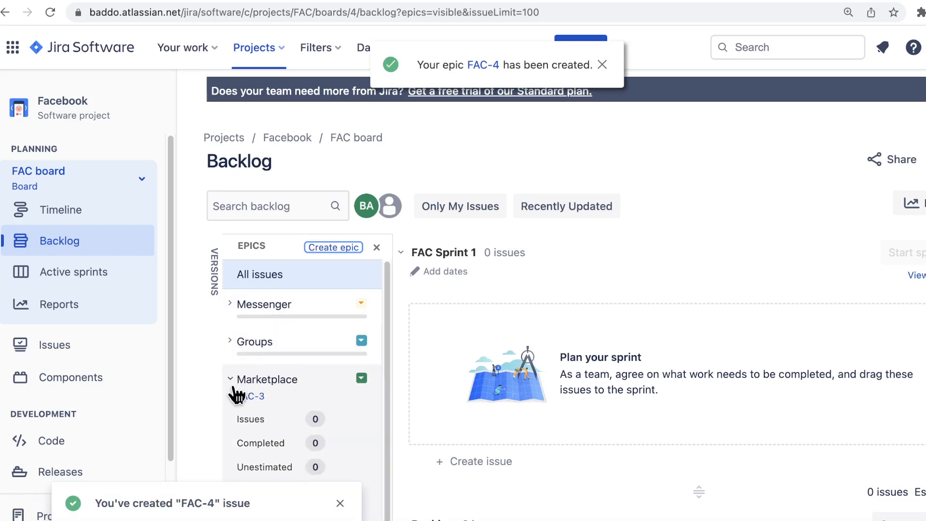
click(231, 382)
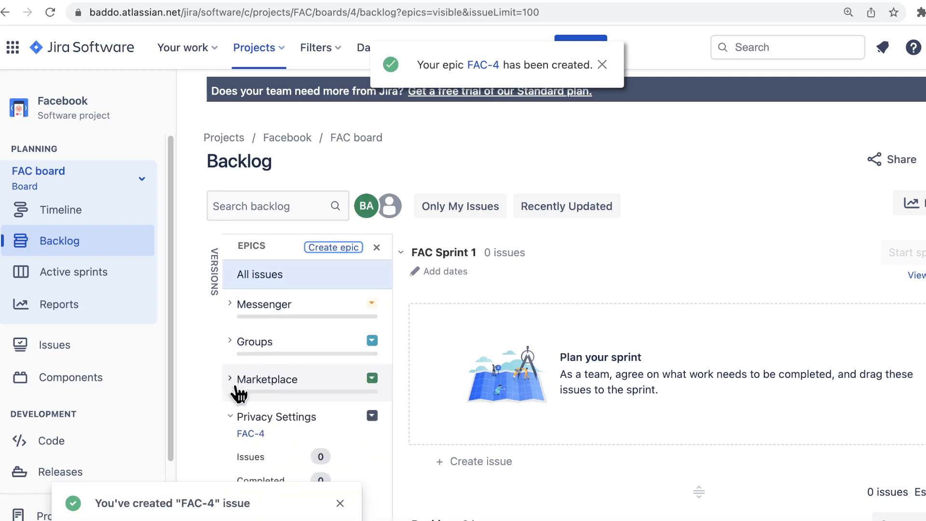
click(232, 417)
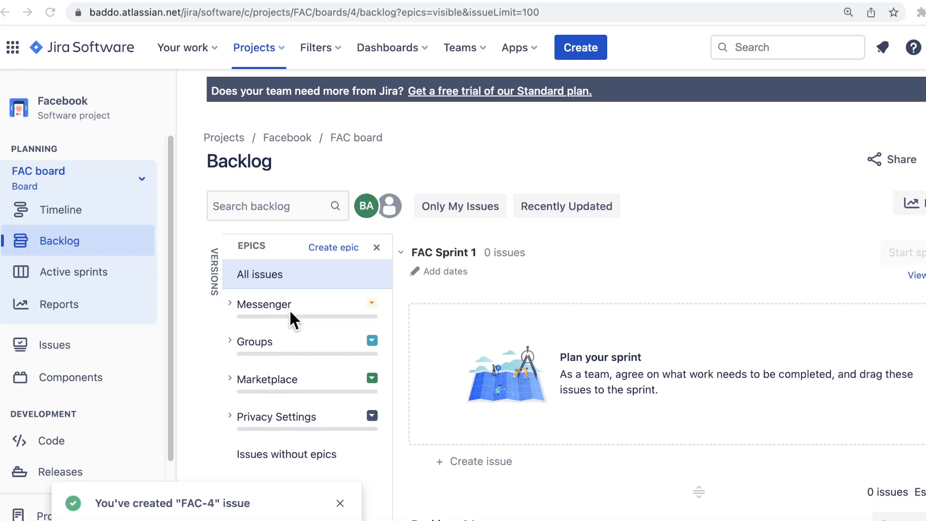
Create an epic in the Facebook project with the summary Profile Customization.
click(335, 248)
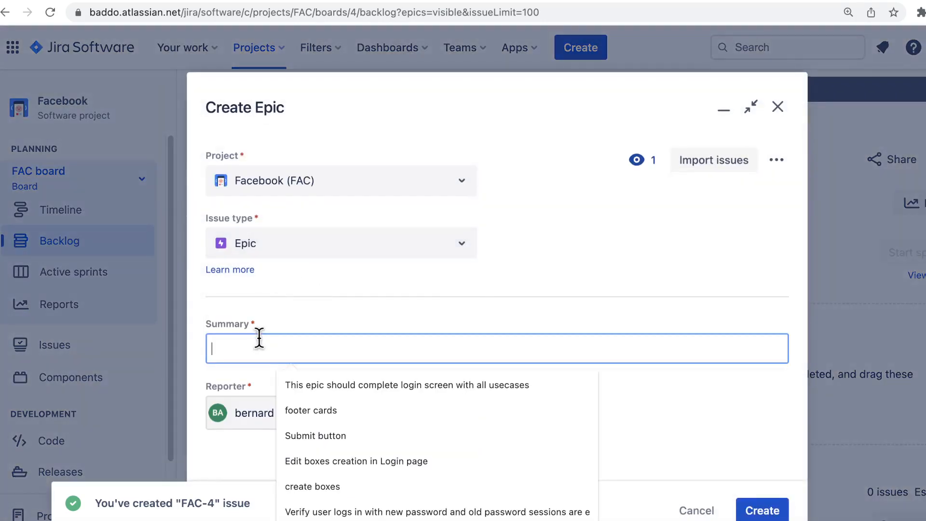
text(Profile Customization)
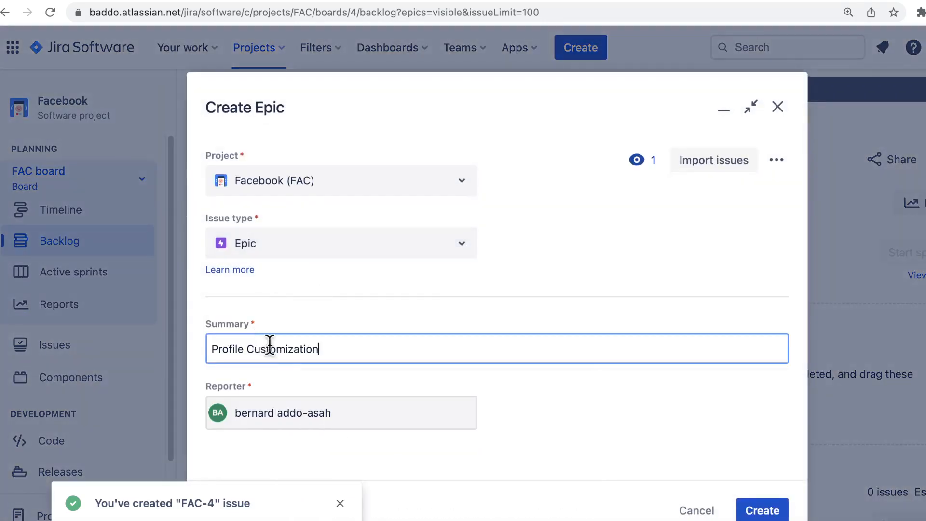
click(760, 509)
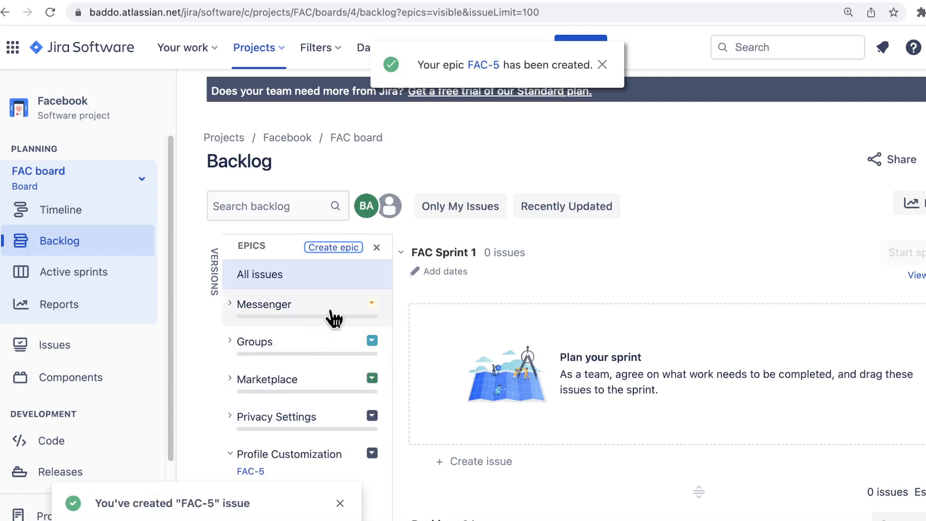
Change the Messenger epic's color to solid red and the Privacy Settings epic's color to solid orange.
click(371, 304)
click(372, 308)
click(372, 308)
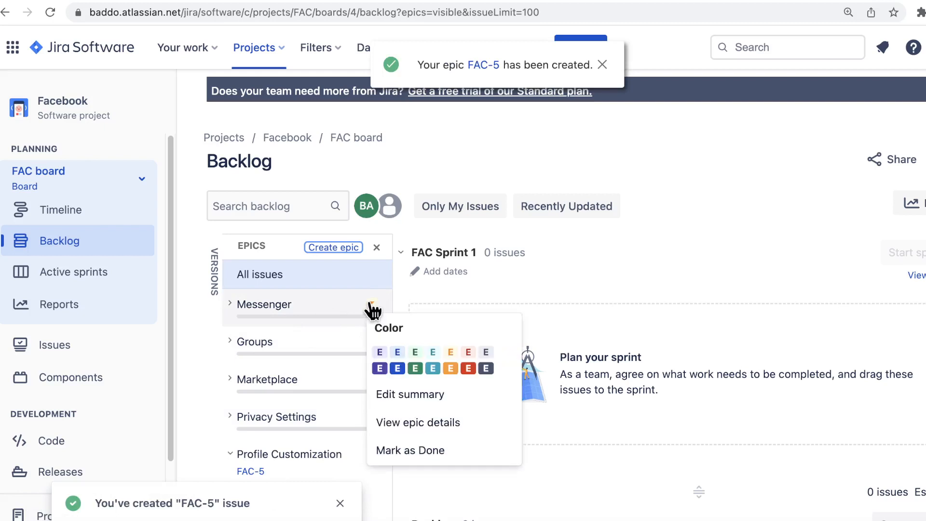
click(466, 365)
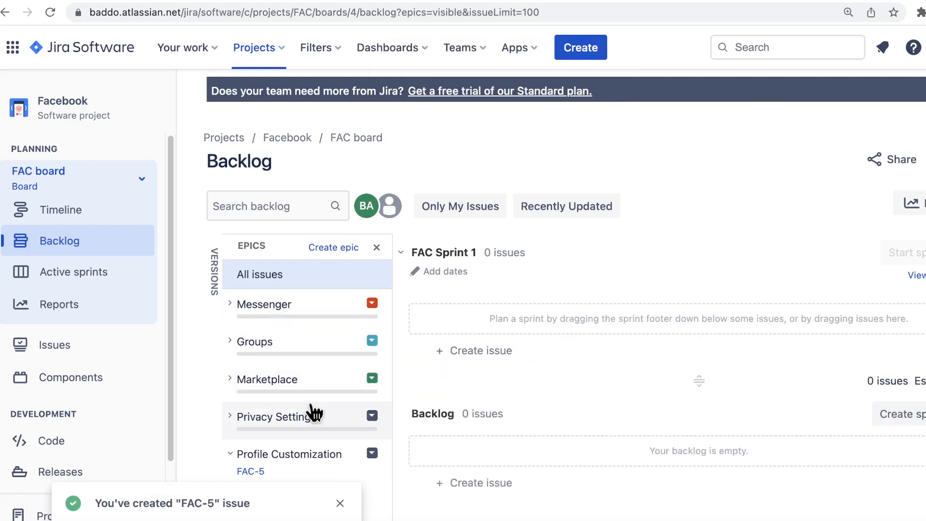
click(372, 415)
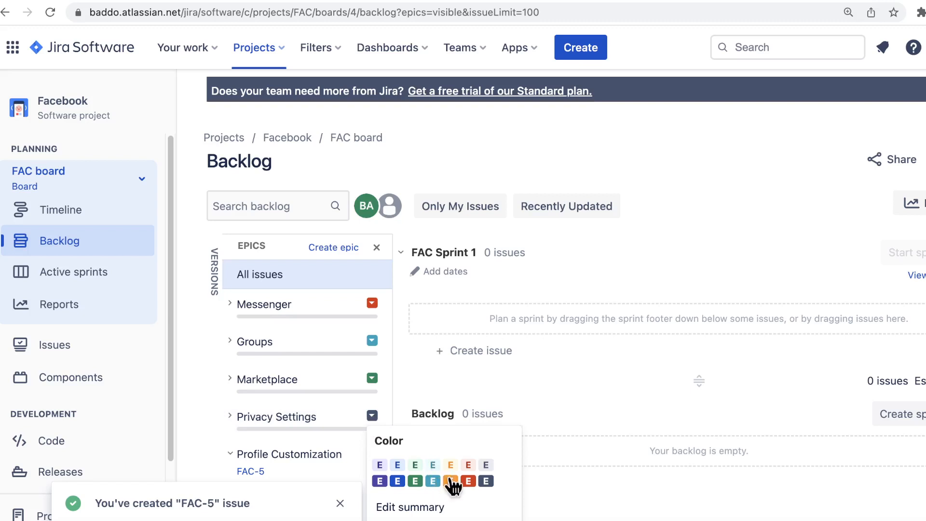
click(452, 482)
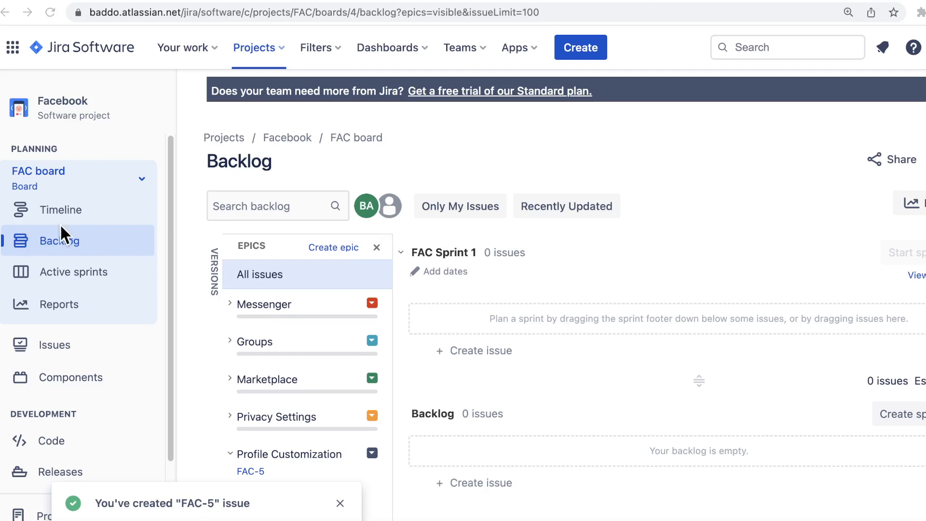
Show the Facebook project's timeline and delete the Messenger epic from it.
click(53, 210)
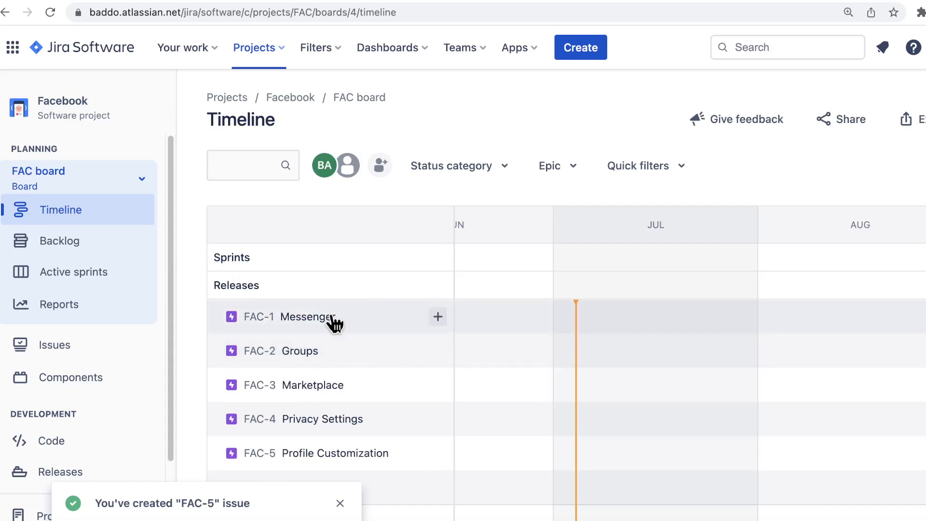
click(248, 319)
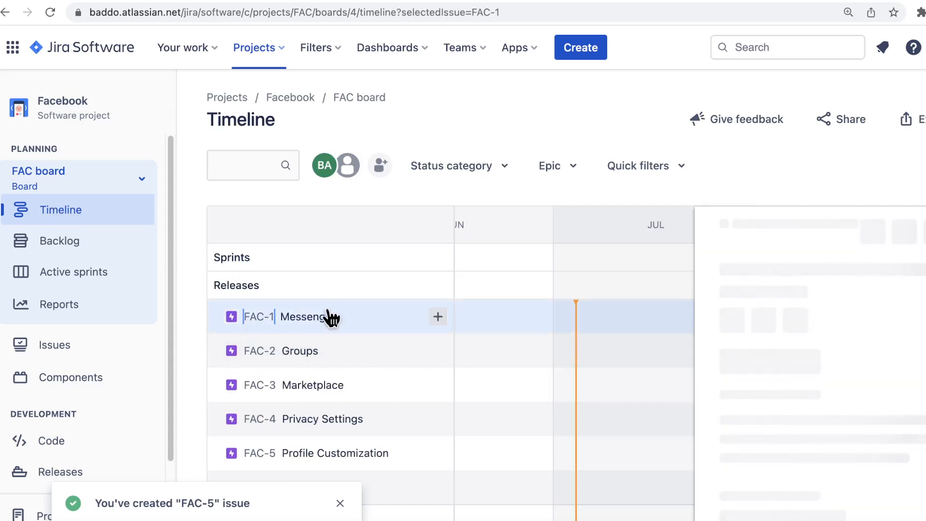
click(925, 225)
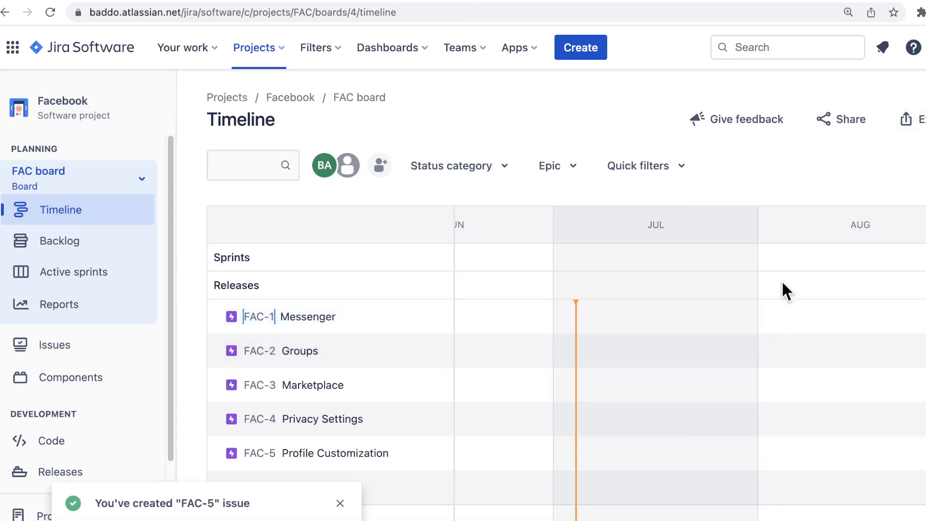
click(316, 323)
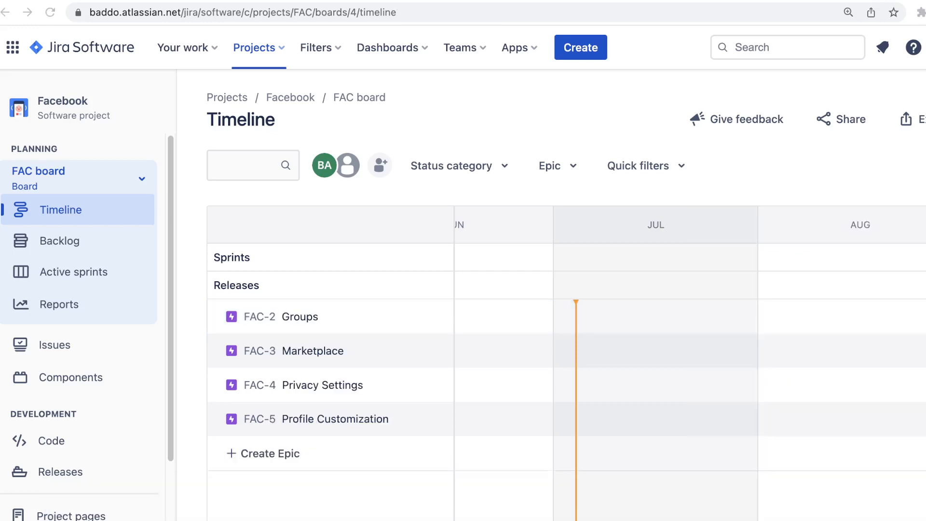
Delete the Groups epic from the timeline and confirm the permanent deletion.
click(277, 320)
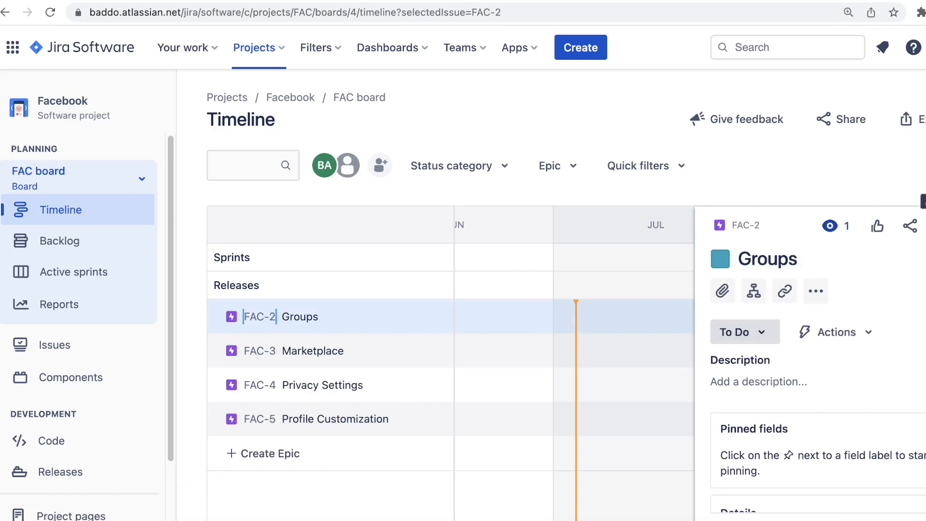
click(922, 225)
click(805, 251)
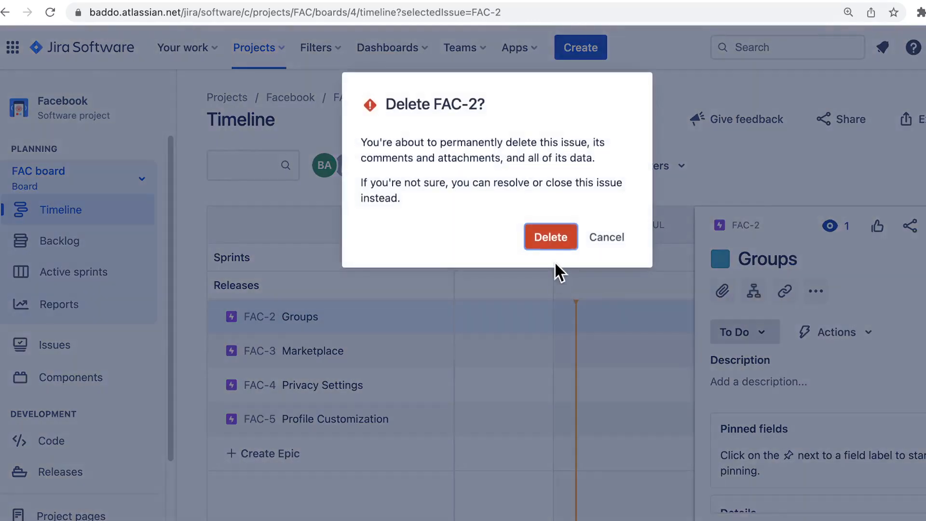
key(Return)
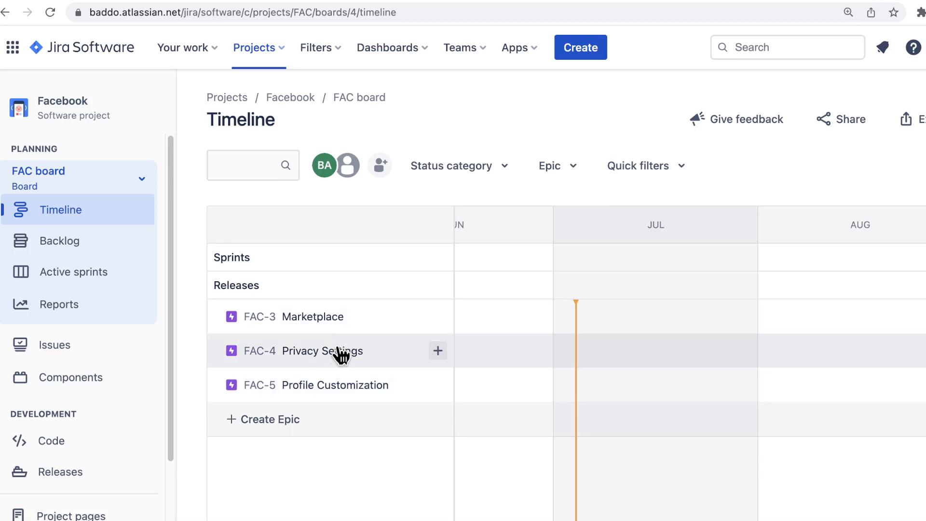
Permanently delete the Marketplace epic from the timeline and return to the project's backlog.
click(321, 323)
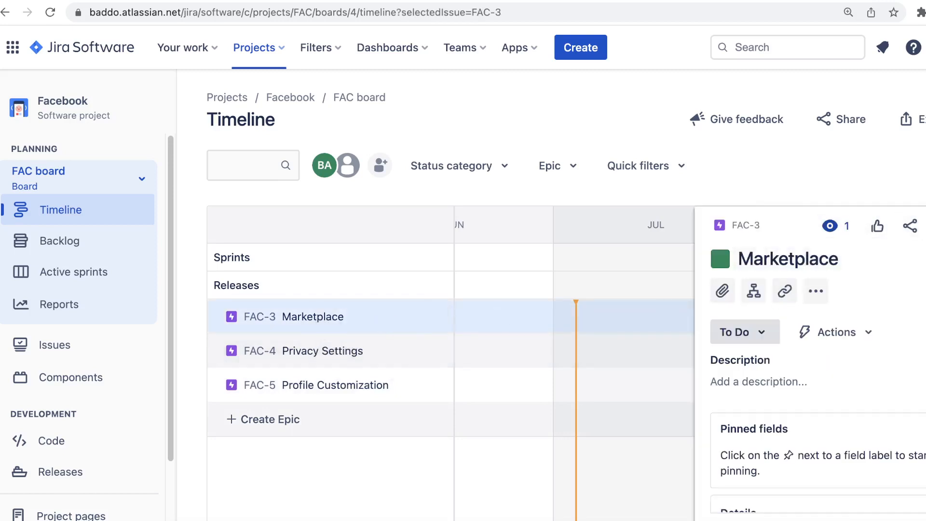
click(923, 201)
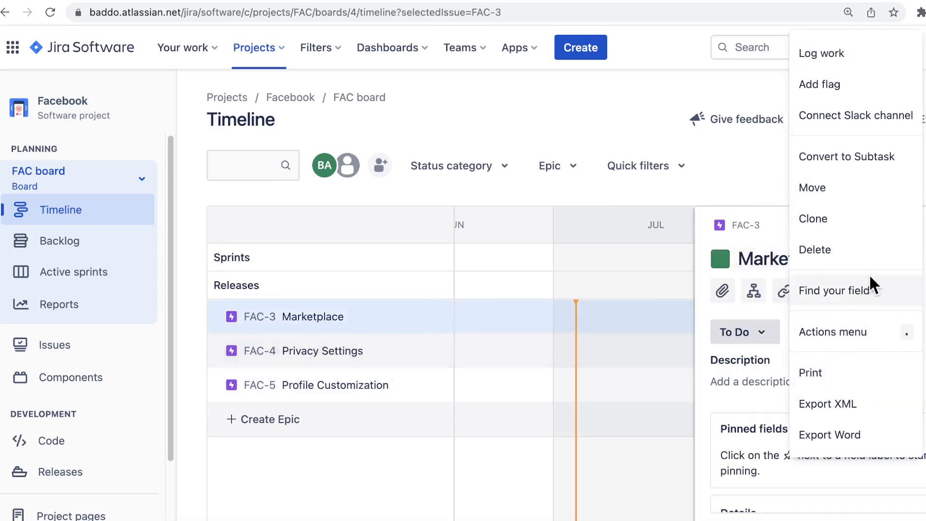
click(850, 263)
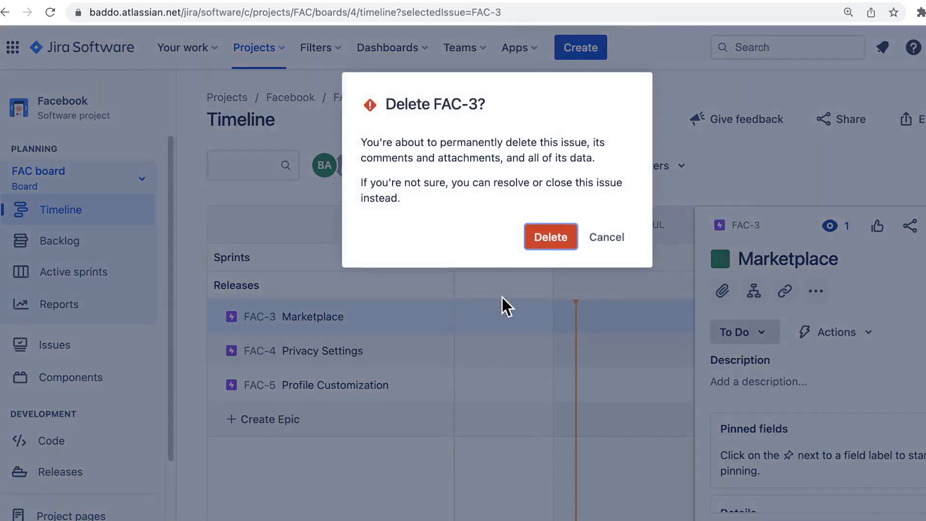
key(Return)
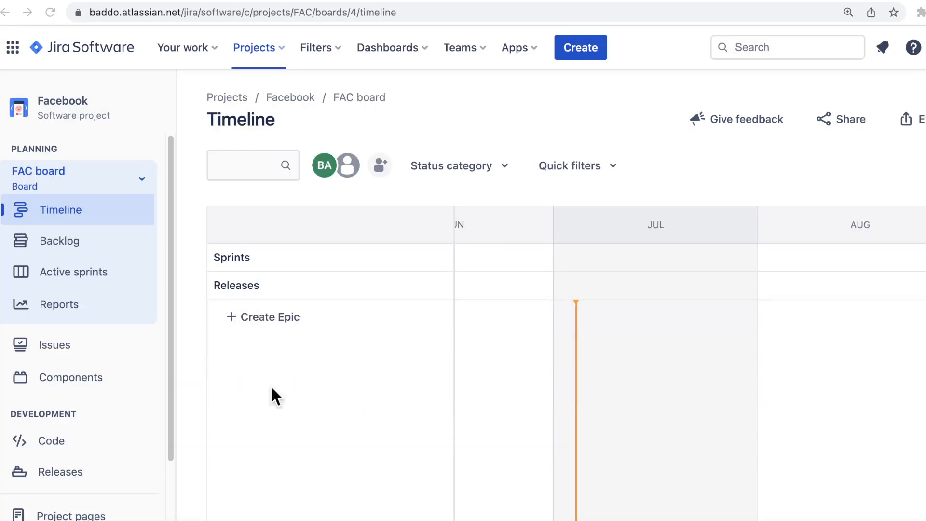
click(54, 256)
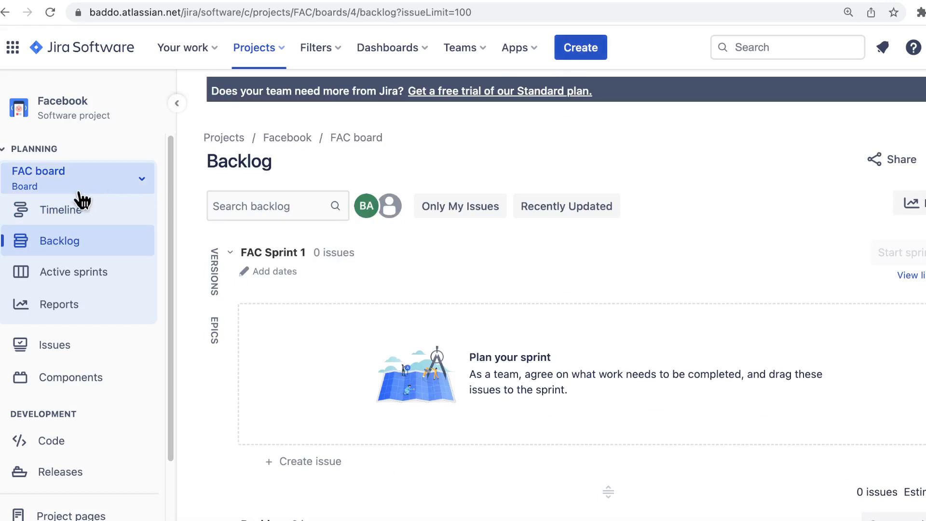
Create three epics on the Facebook project's timeline, named Messaging, Groups and Privacy Settings.
click(72, 208)
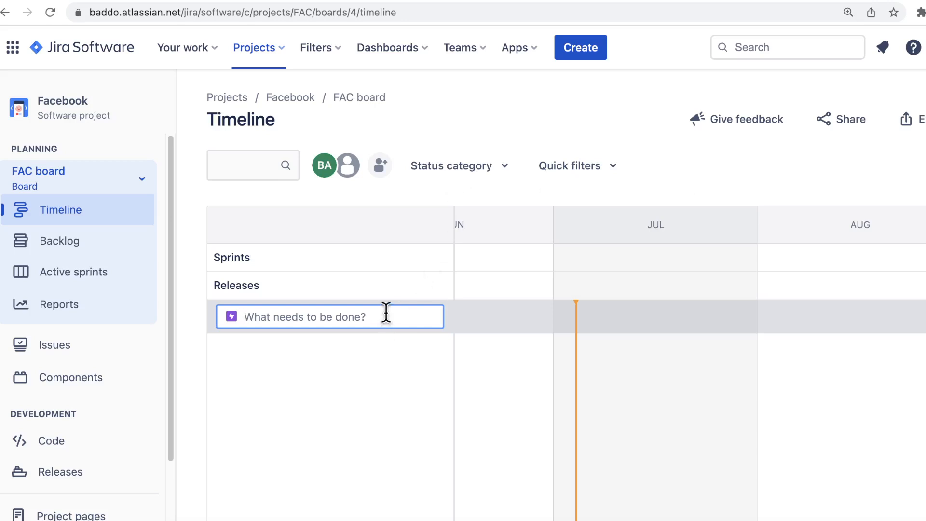
text(Messaging)
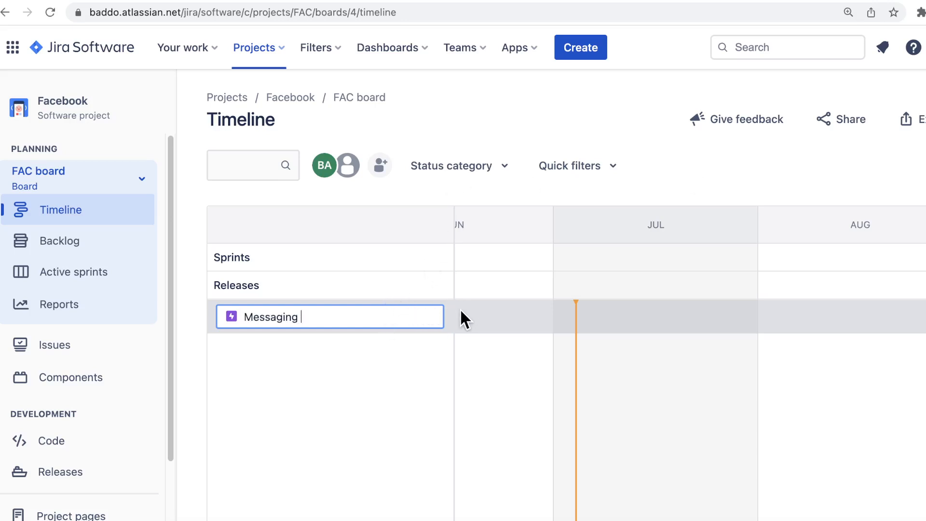
key(Return)
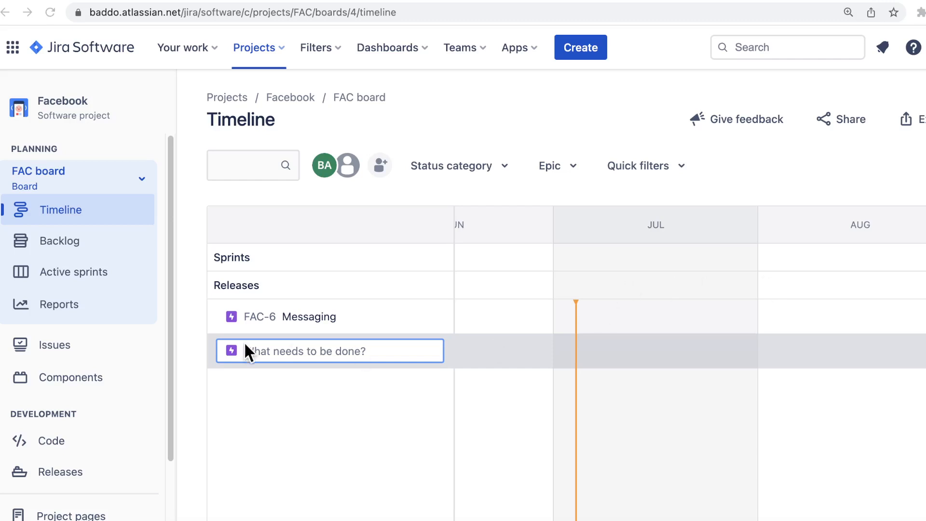
text(Groups)
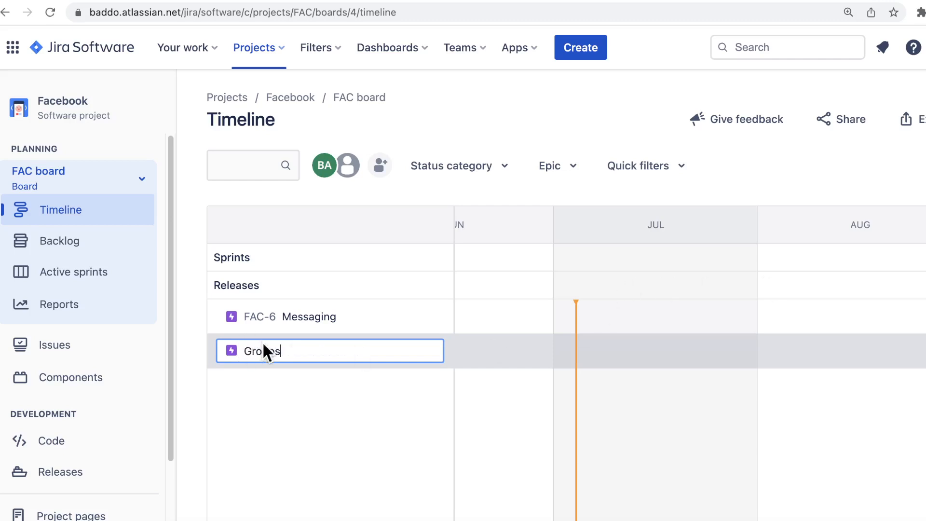
key(Return)
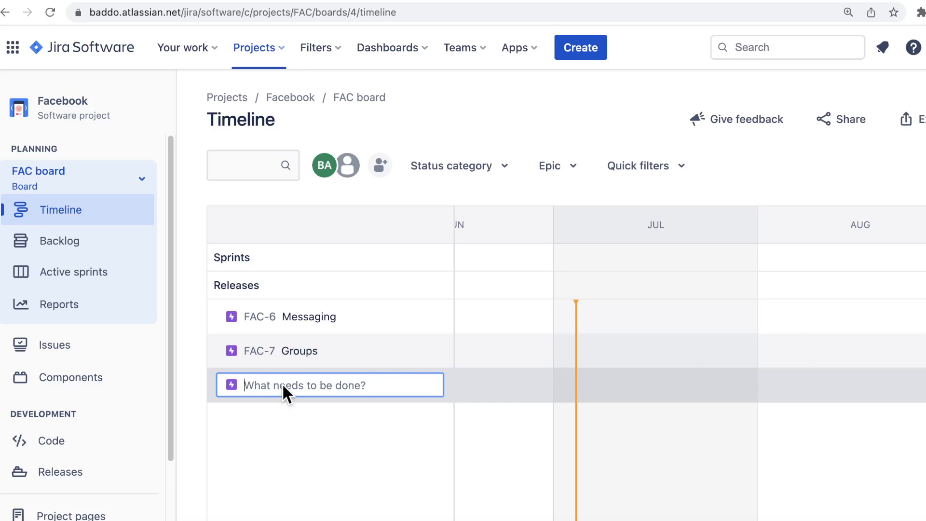
text(Privacy Settings)
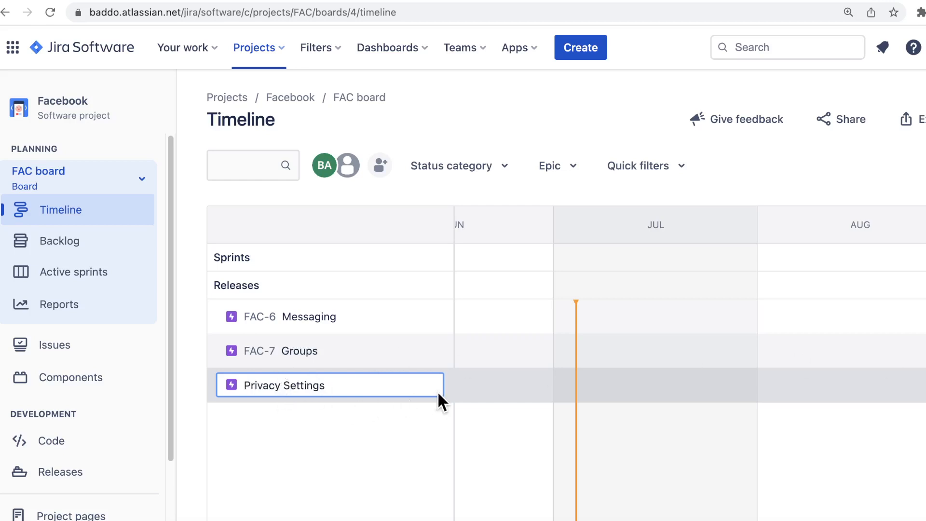
key(Return)
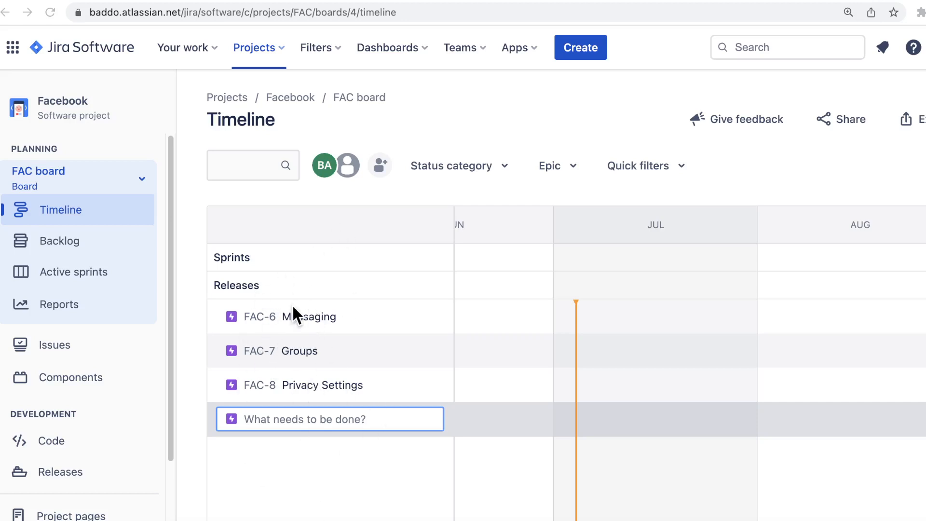
Open the Messaging epic from the timeline and examine its description, assignee, reporter, development, labels, priority and activity details.
click(291, 320)
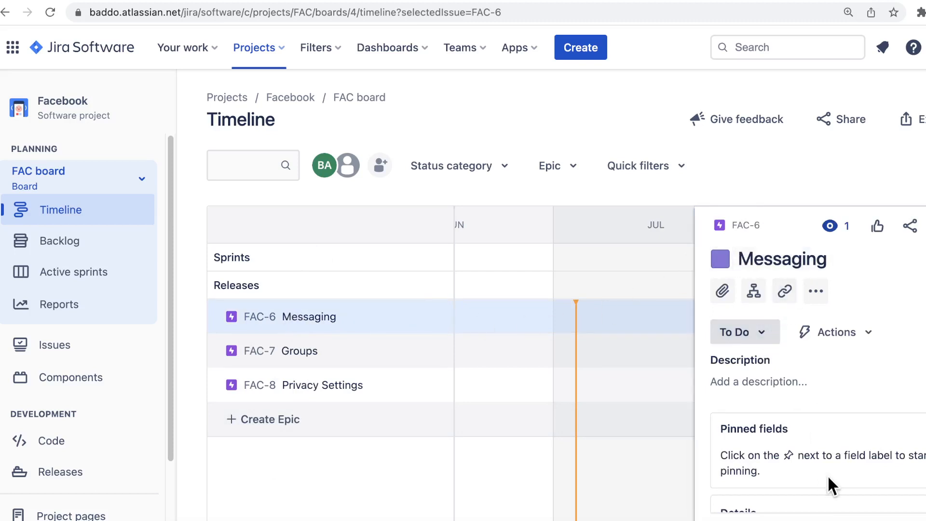
scroll(826, 398, down, 5)
scroll(828, 392, down, 5)
scroll(826, 369, up, 10)
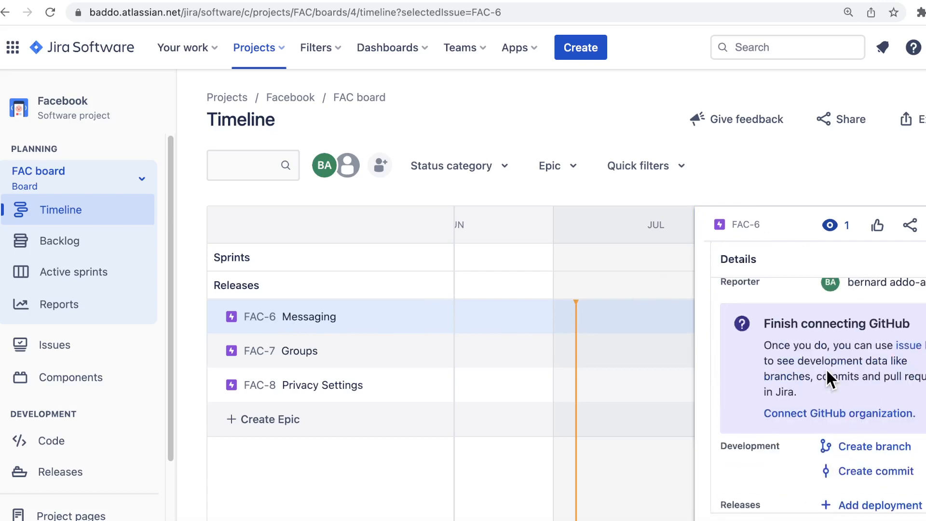
scroll(825, 368, down, 8)
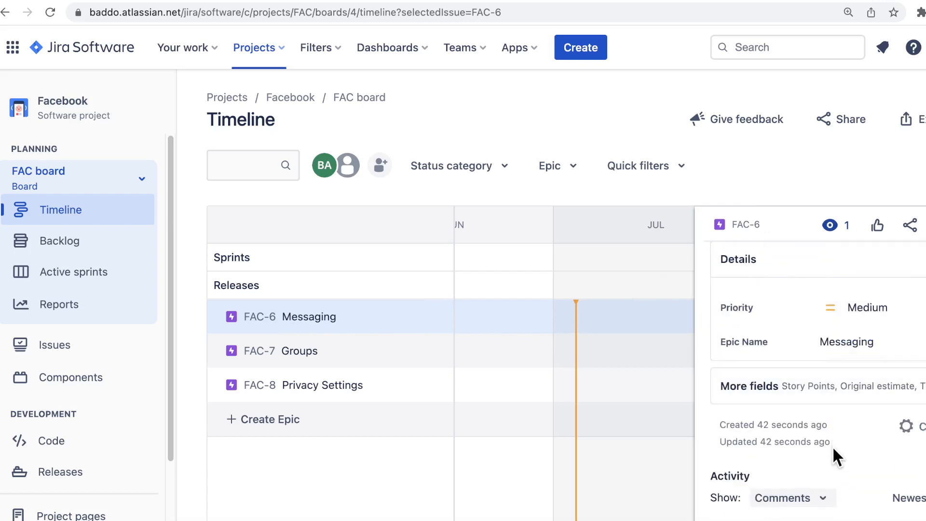
scroll(832, 439, up, 10)
scroll(832, 430, down, 8)
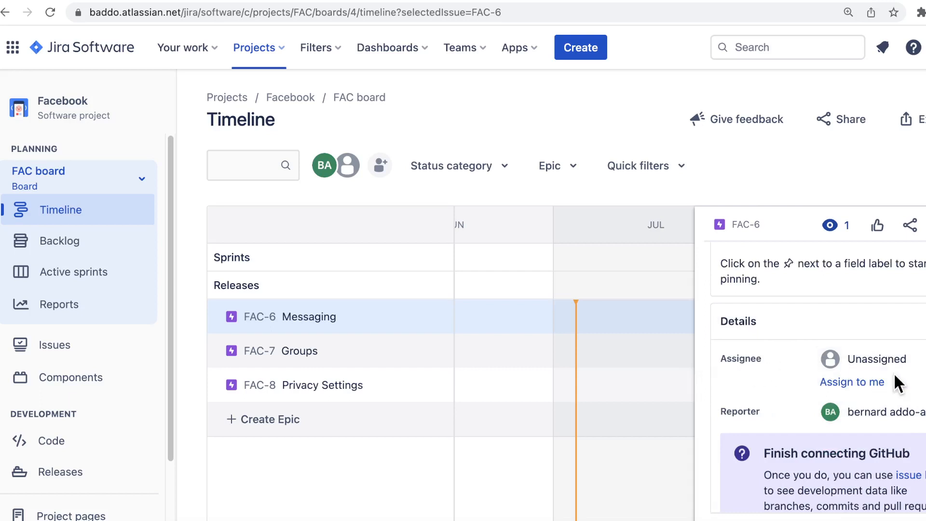
scroll(849, 421, down, 8)
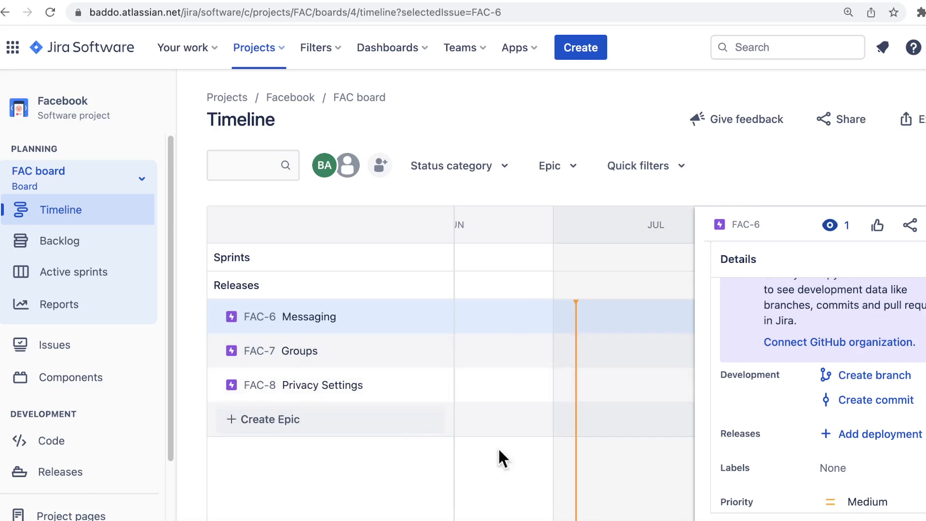
click(459, 399)
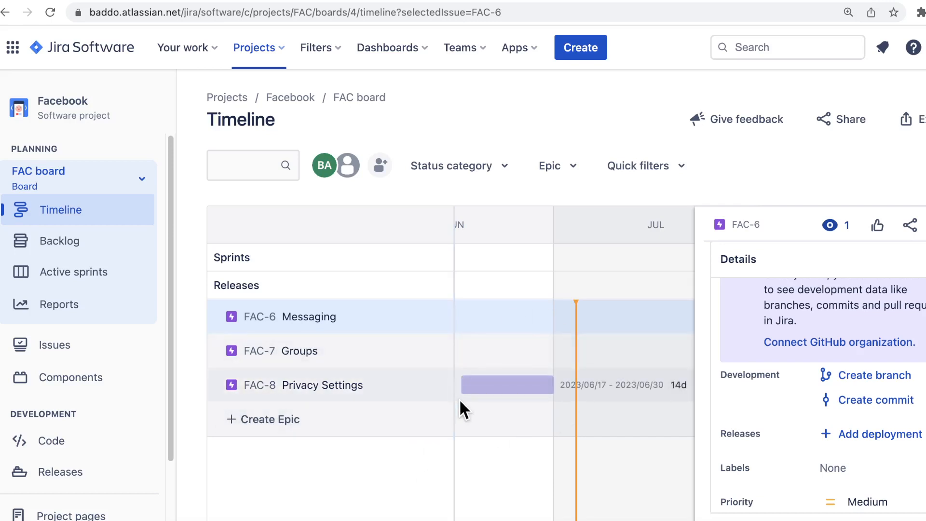